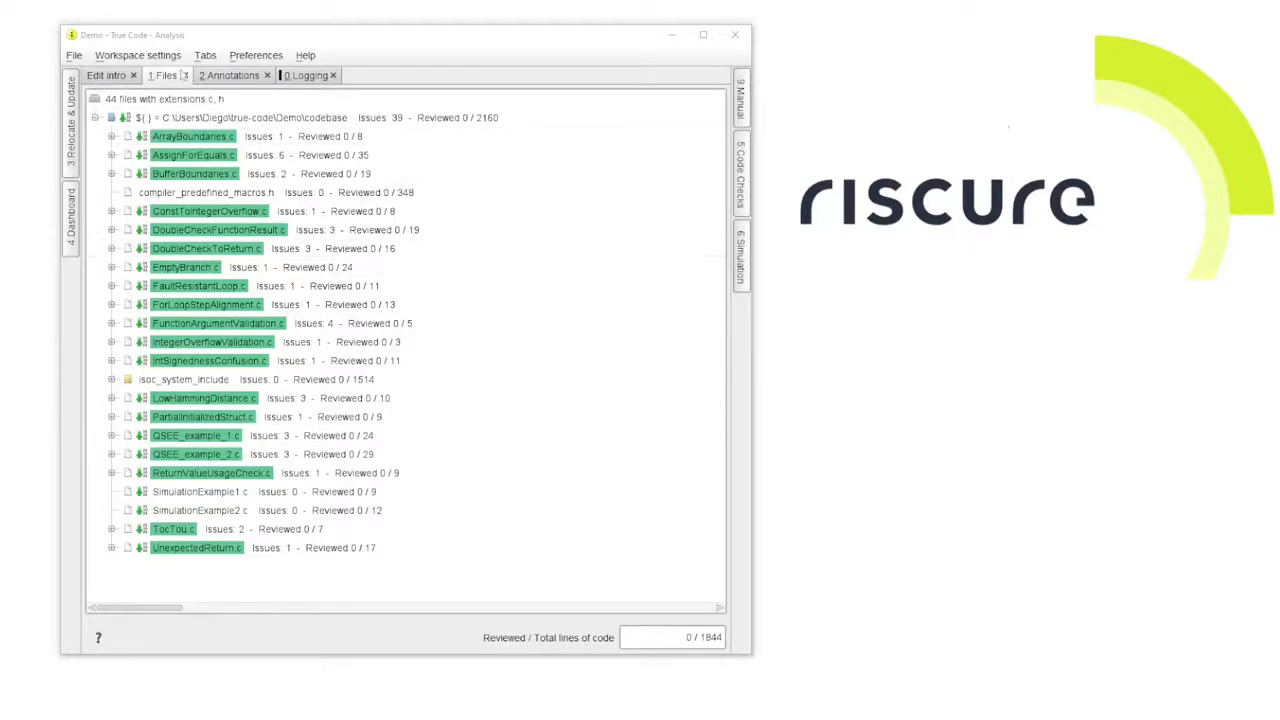
Step: Open the workspace's compiler settings and dismiss the introductory tip
{"action": "left_click", "coordinate": [138, 55]}
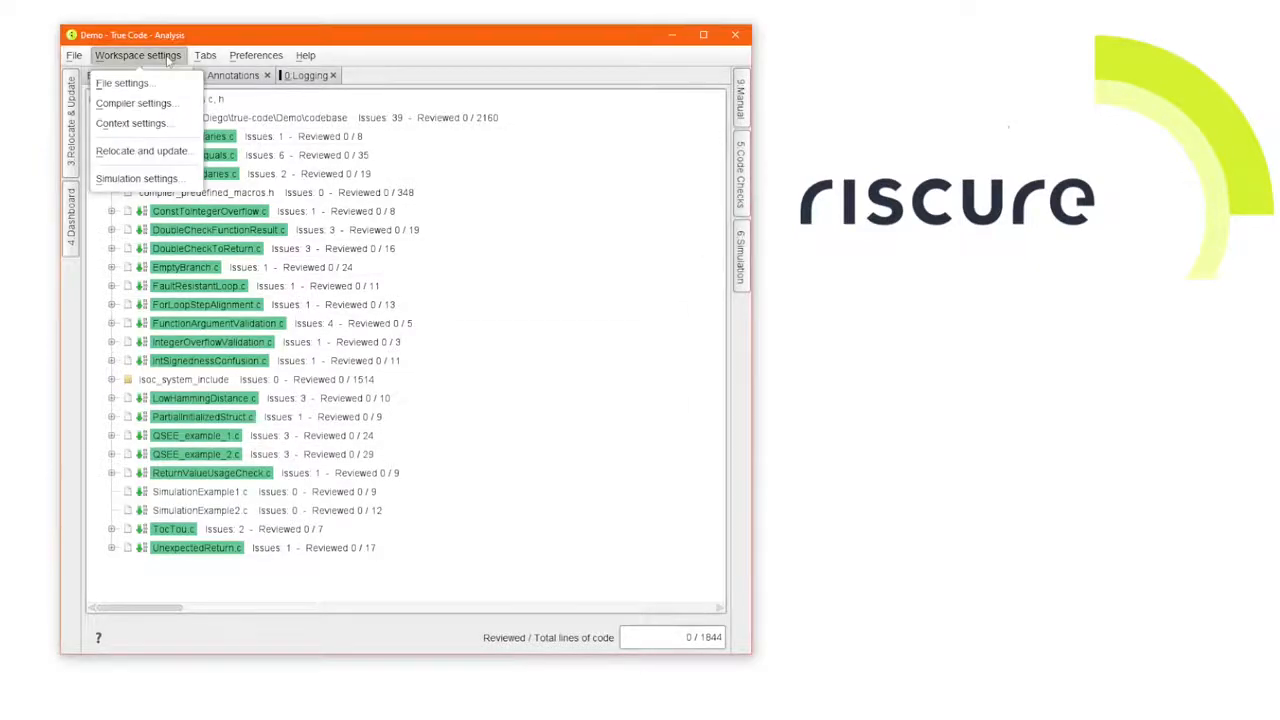
{"action": "left_click", "coordinate": [133, 104]}
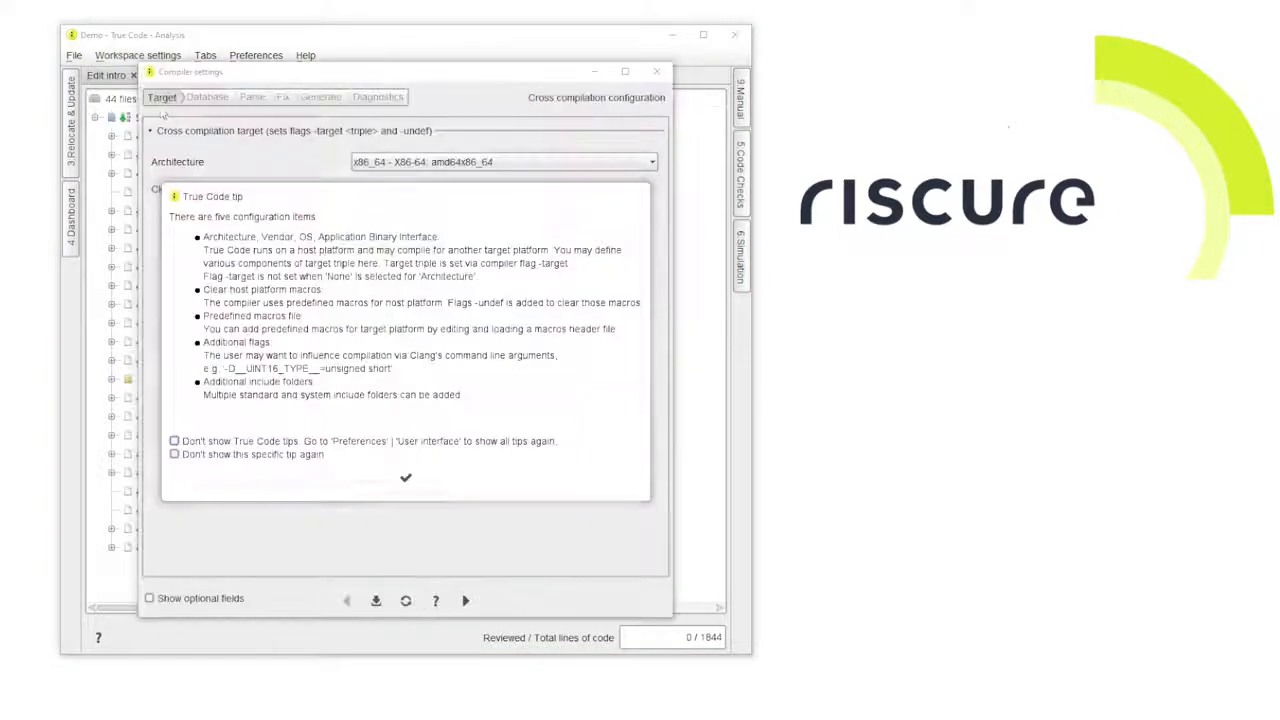
{"action": "left_click", "coordinate": [405, 481]}
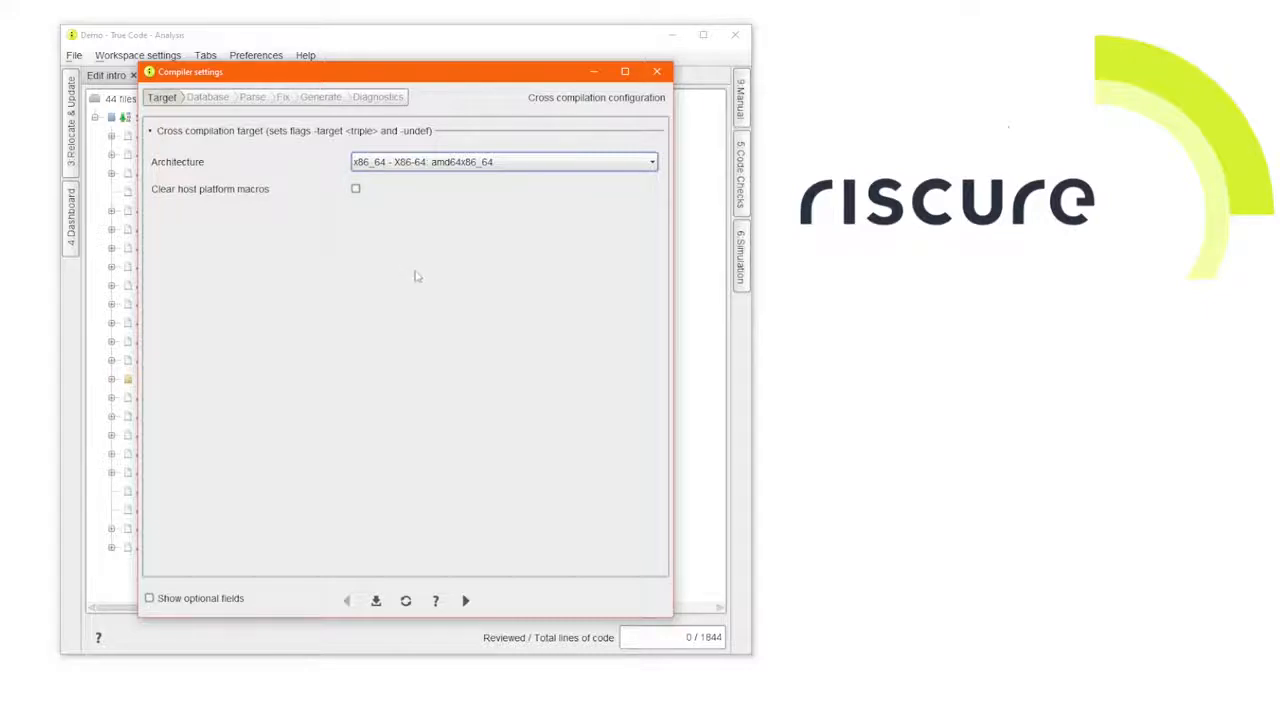
Step: Set the cross compilation architecture to arm - ARM (little endian) with the ARMv8 sub-architecture
{"action": "left_click", "coordinate": [466, 166]}
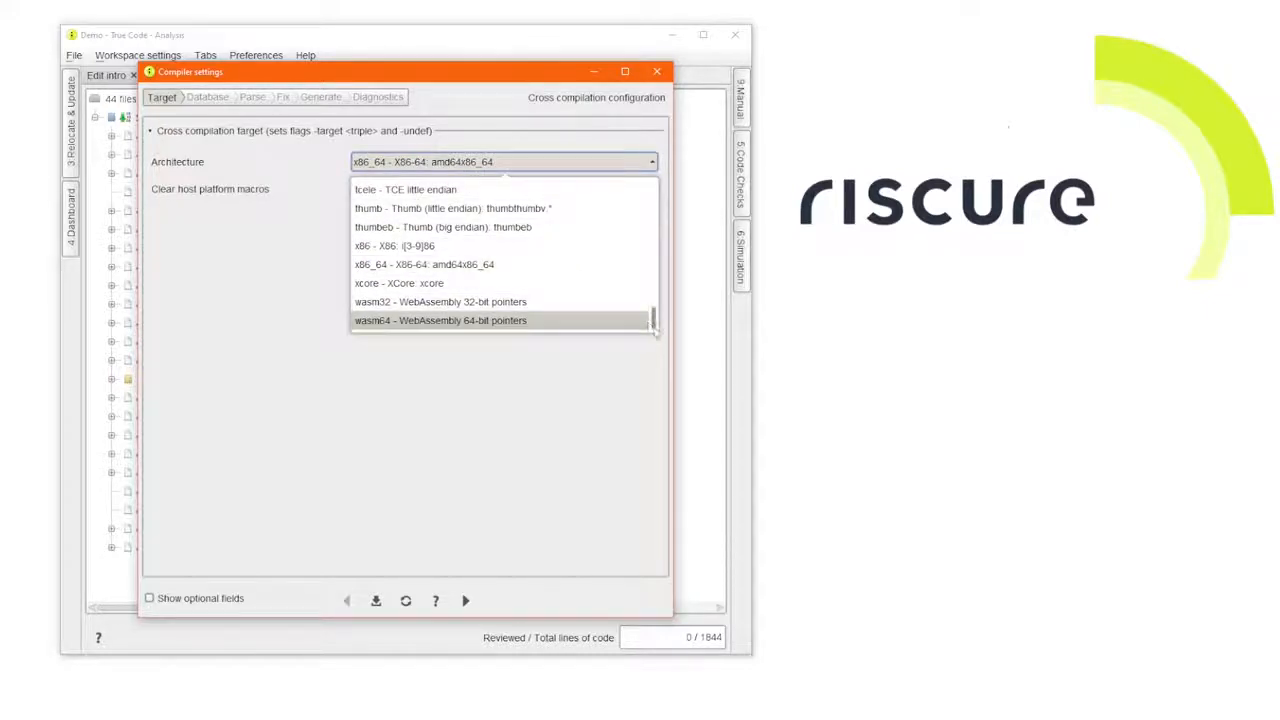
{"action": "scroll", "coordinate": [649, 323], "scroll_direction": "up", "scroll_amount": 3}
{"action": "left_click_drag", "start_coordinate": [653, 310], "coordinate": [651, 212]}
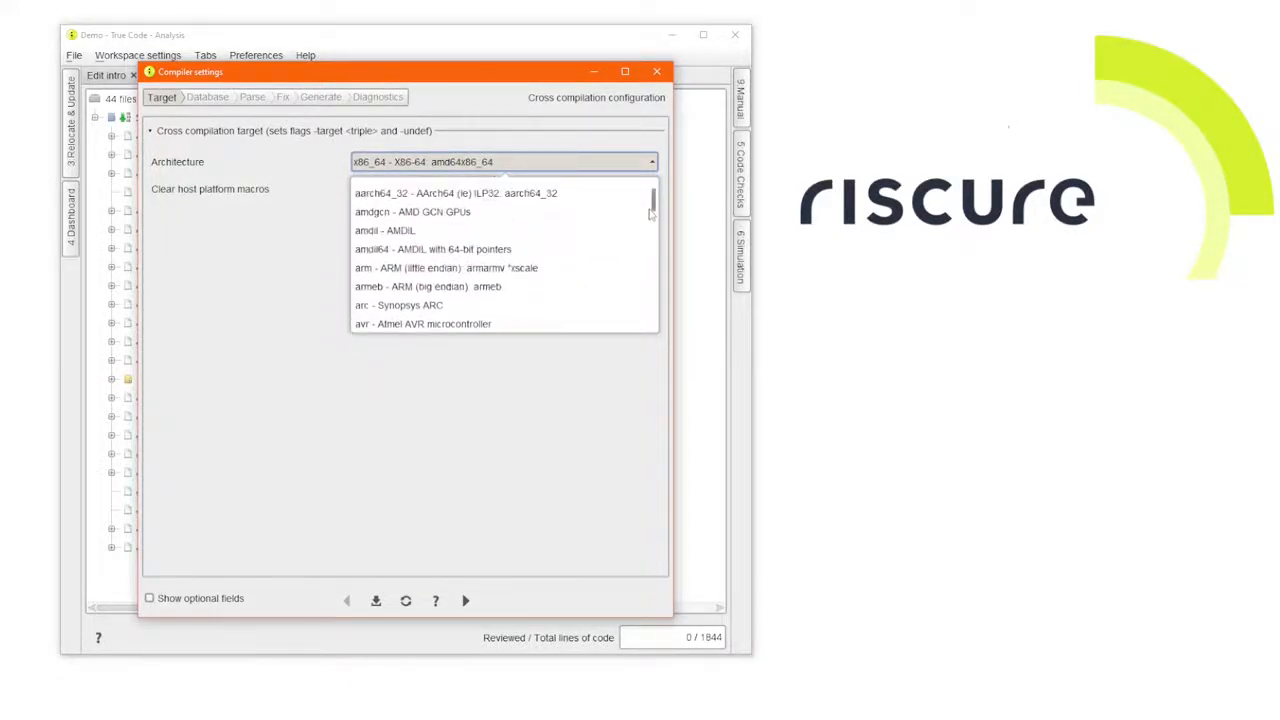
{"action": "left_click", "coordinate": [511, 272]}
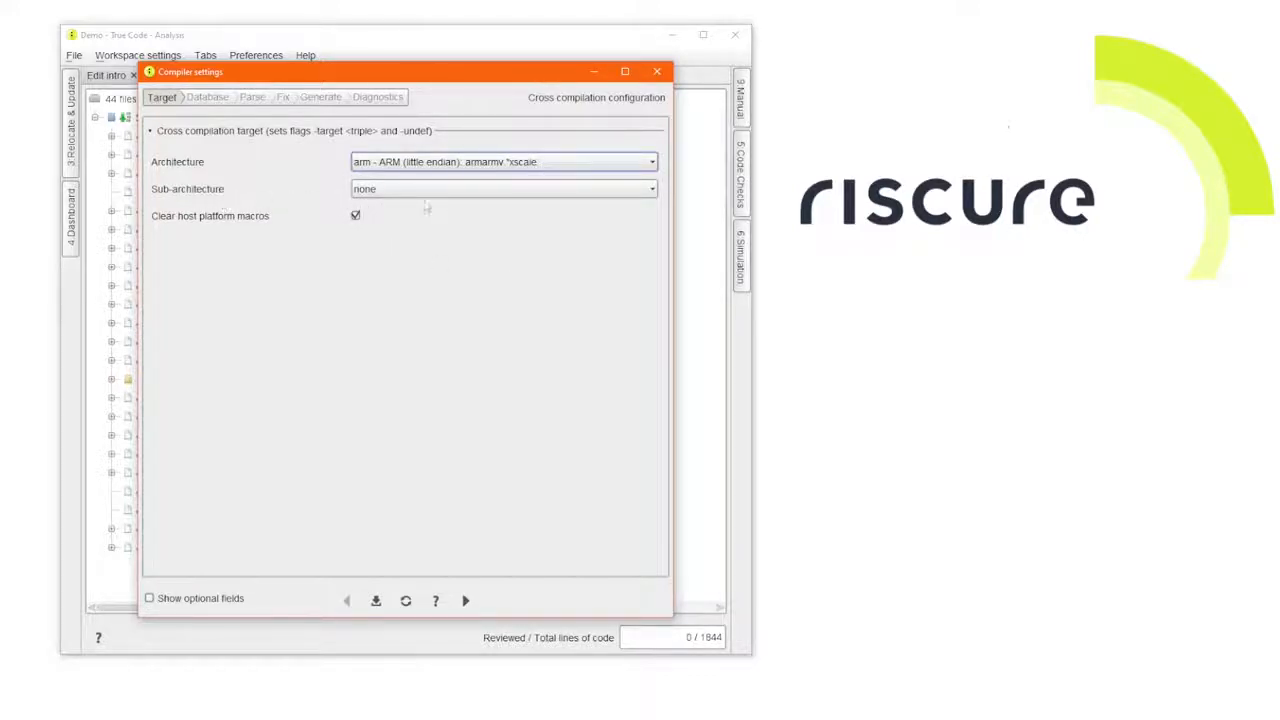
{"action": "left_click", "coordinate": [651, 190]}
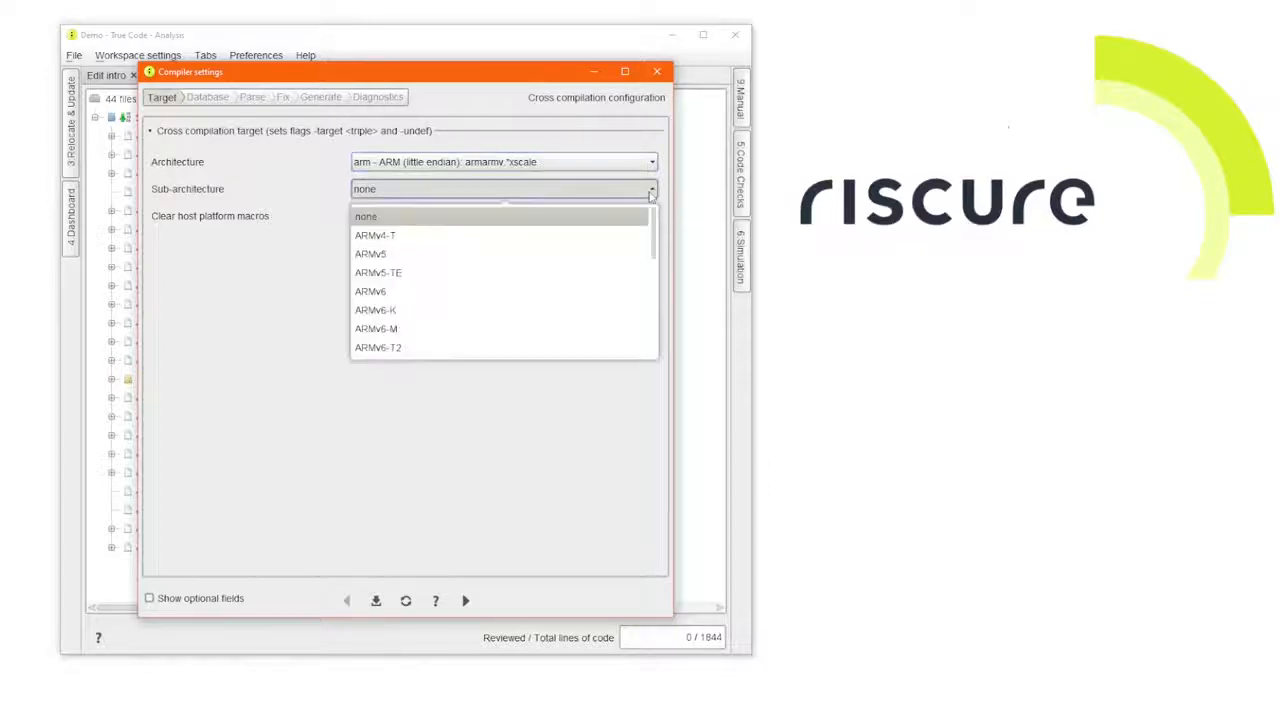
{"action": "left_click_drag", "start_coordinate": [653, 225], "coordinate": [648, 298]}
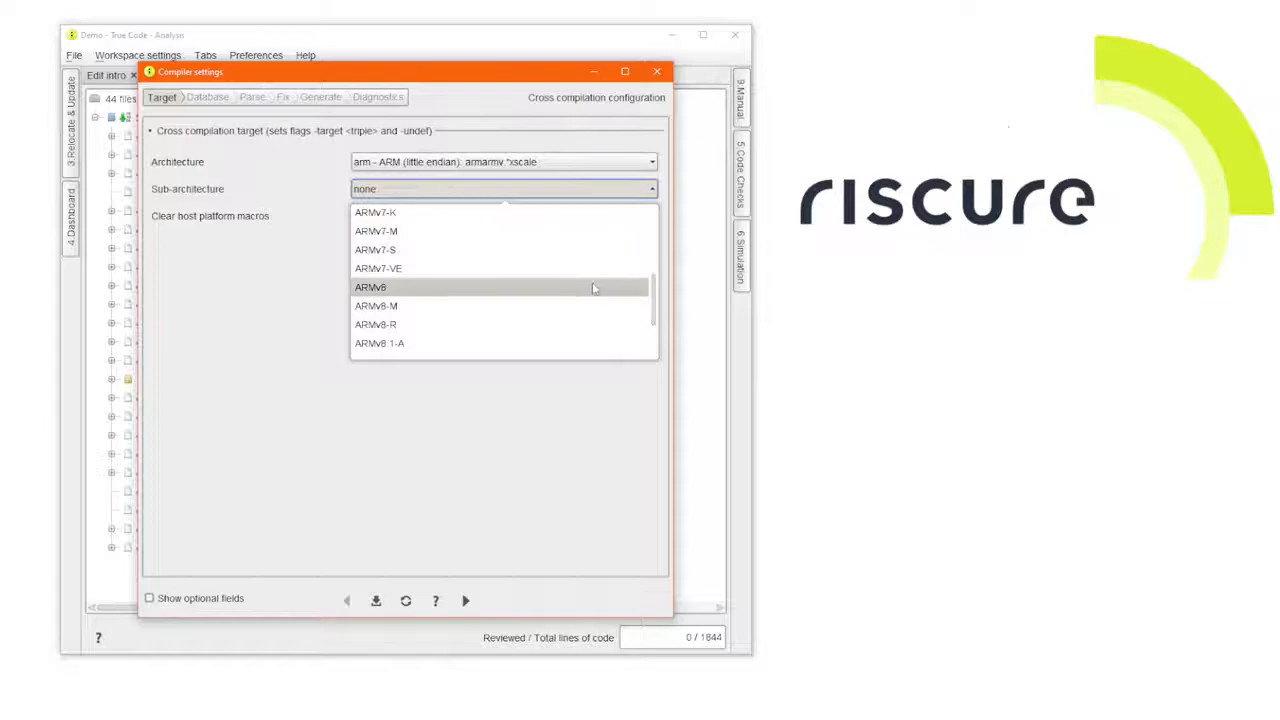
{"action": "left_click", "coordinate": [594, 287]}
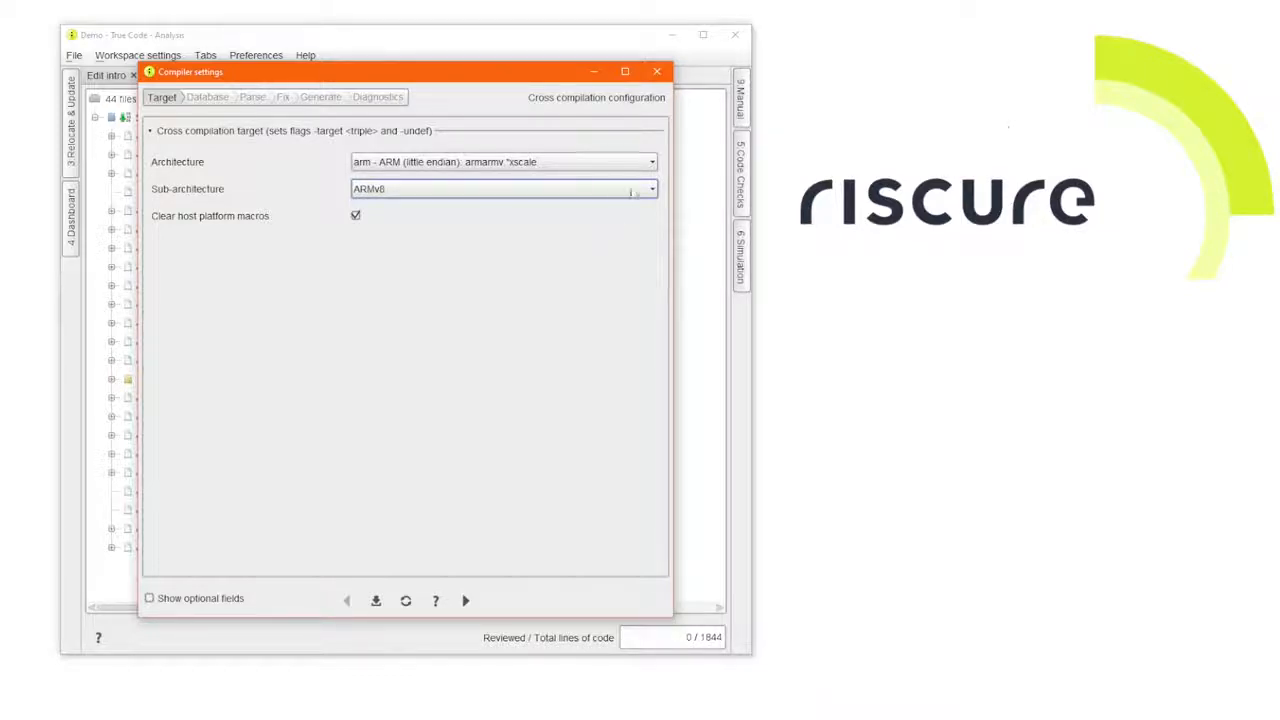
Step: Set the target architecture to x86_64 - X86-64 and leave Clear host platform macros enabled
{"action": "left_click", "coordinate": [652, 165]}
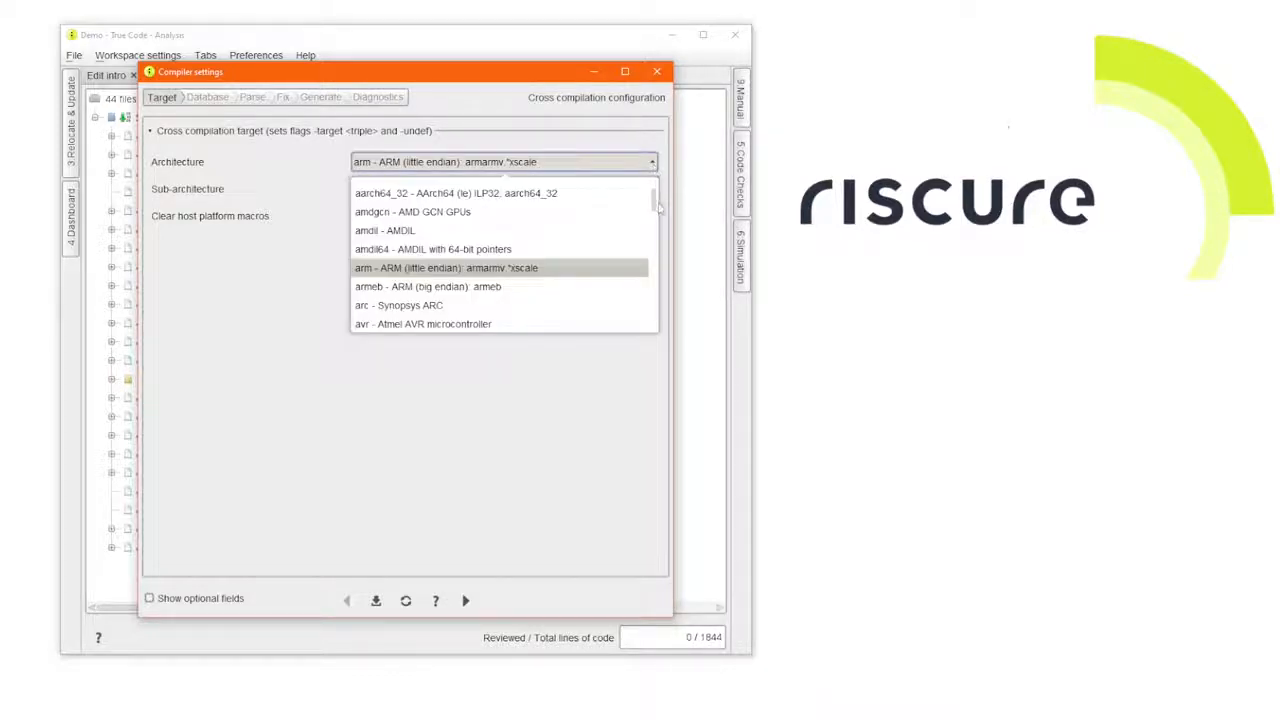
{"action": "scroll", "coordinate": [654, 215], "scroll_direction": "down", "scroll_amount": 1}
{"action": "left_click_drag", "start_coordinate": [654, 215], "coordinate": [654, 318]}
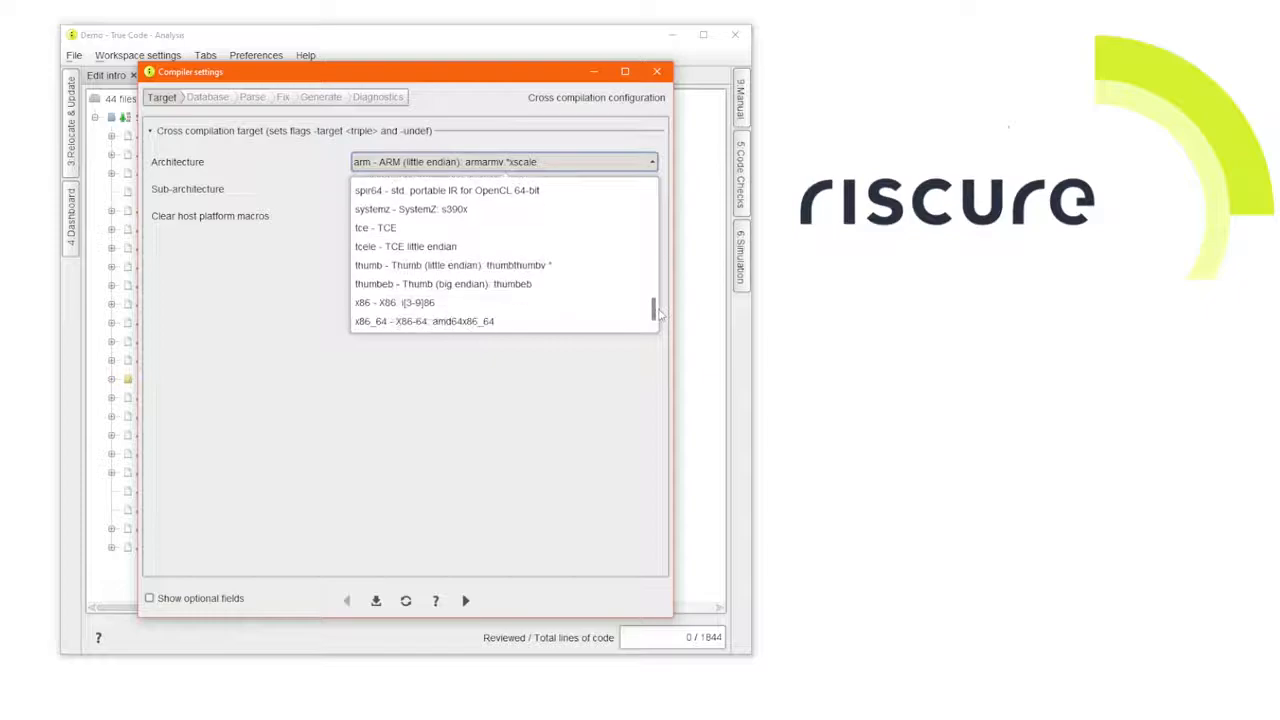
{"action": "left_click", "coordinate": [504, 325]}
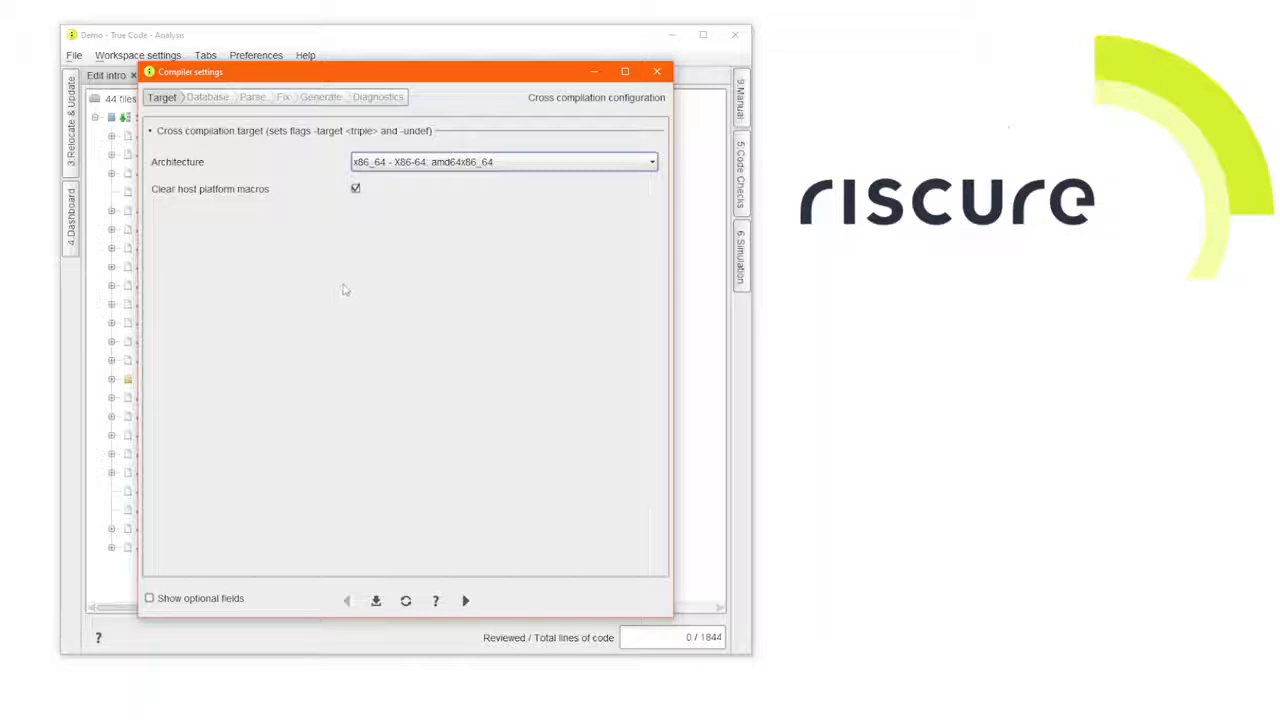
{"action": "left_click", "coordinate": [356, 189]}
{"action": "left_click", "coordinate": [356, 189]}
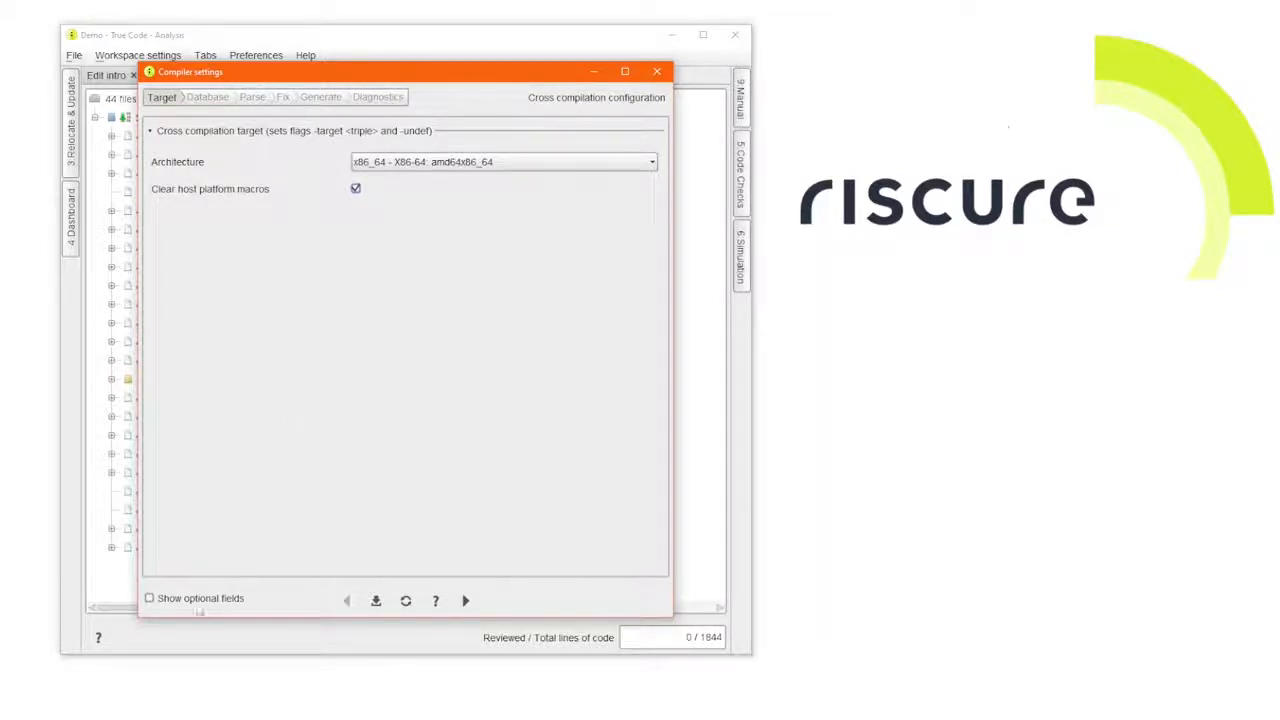
Step: Show the optional target fields and choose compiler_predefined_macros.h from the codebase folder as the predefined macros file
{"action": "left_click", "coordinate": [199, 604]}
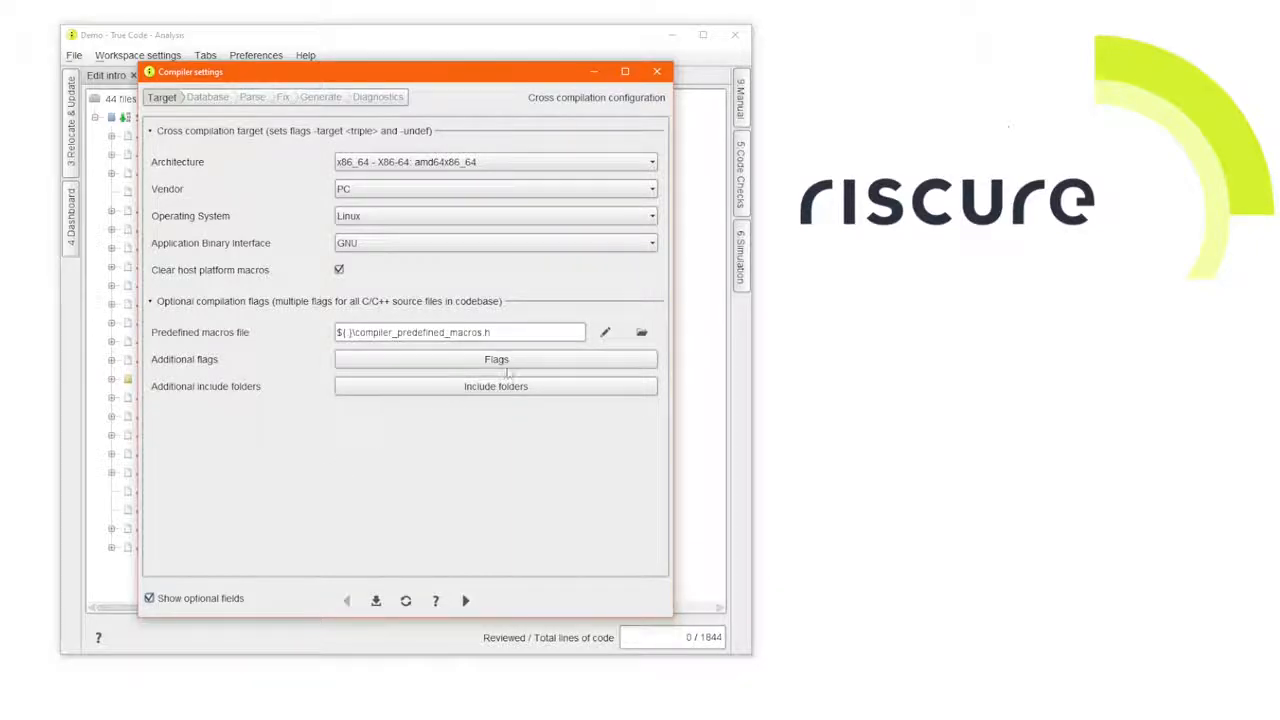
{"action": "left_click", "coordinate": [642, 334]}
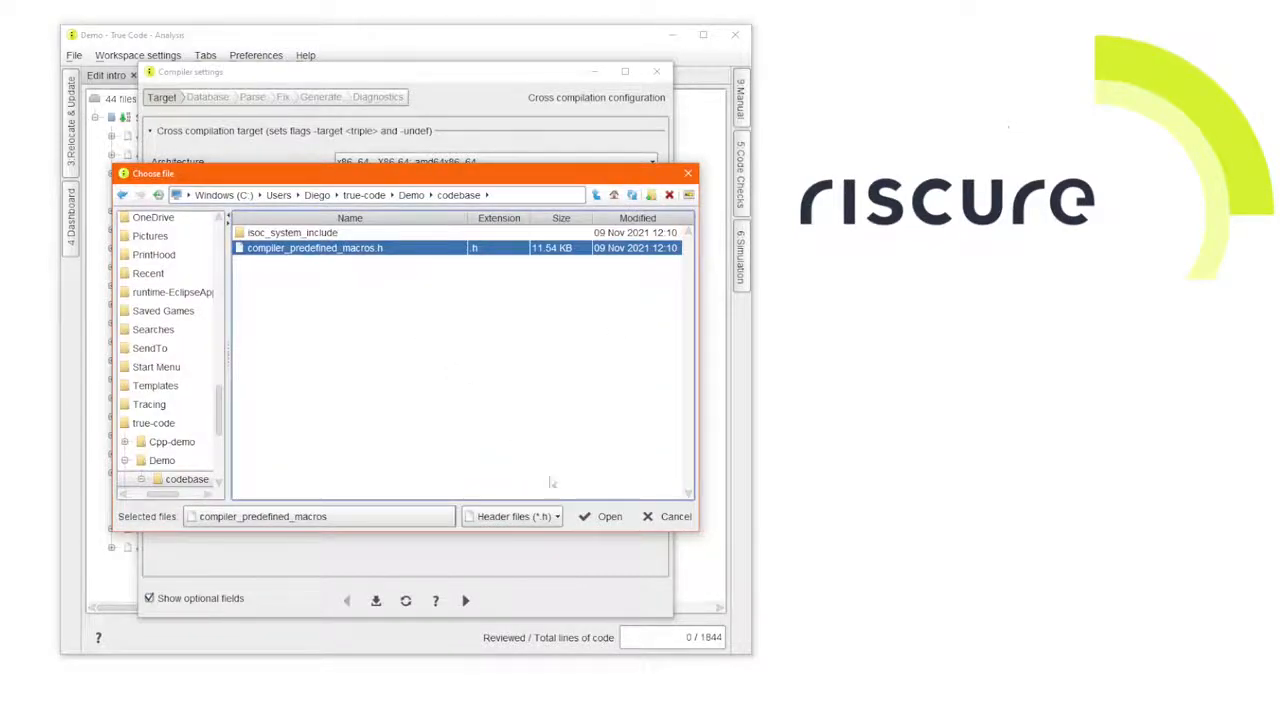
{"action": "left_click", "coordinate": [592, 520]}
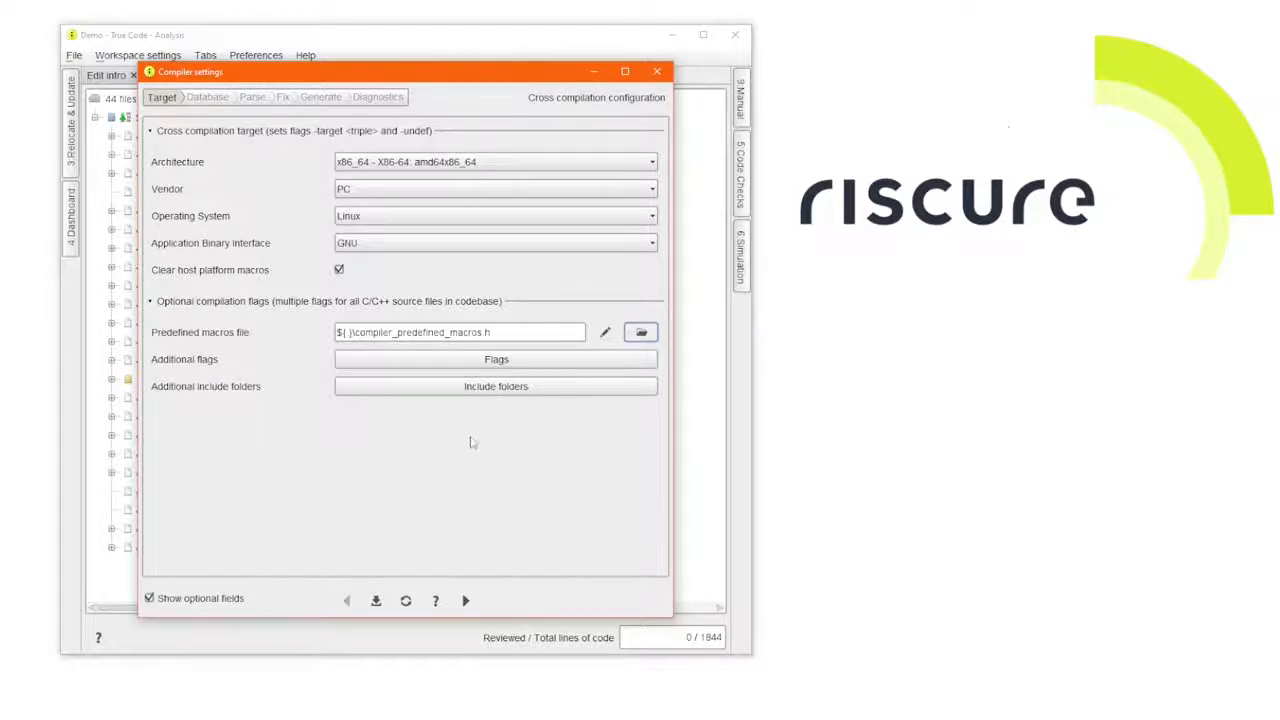
Step: Set the codebase's isoc_system_include folder as the System entry in the additional include folders
{"action": "left_click", "coordinate": [501, 391]}
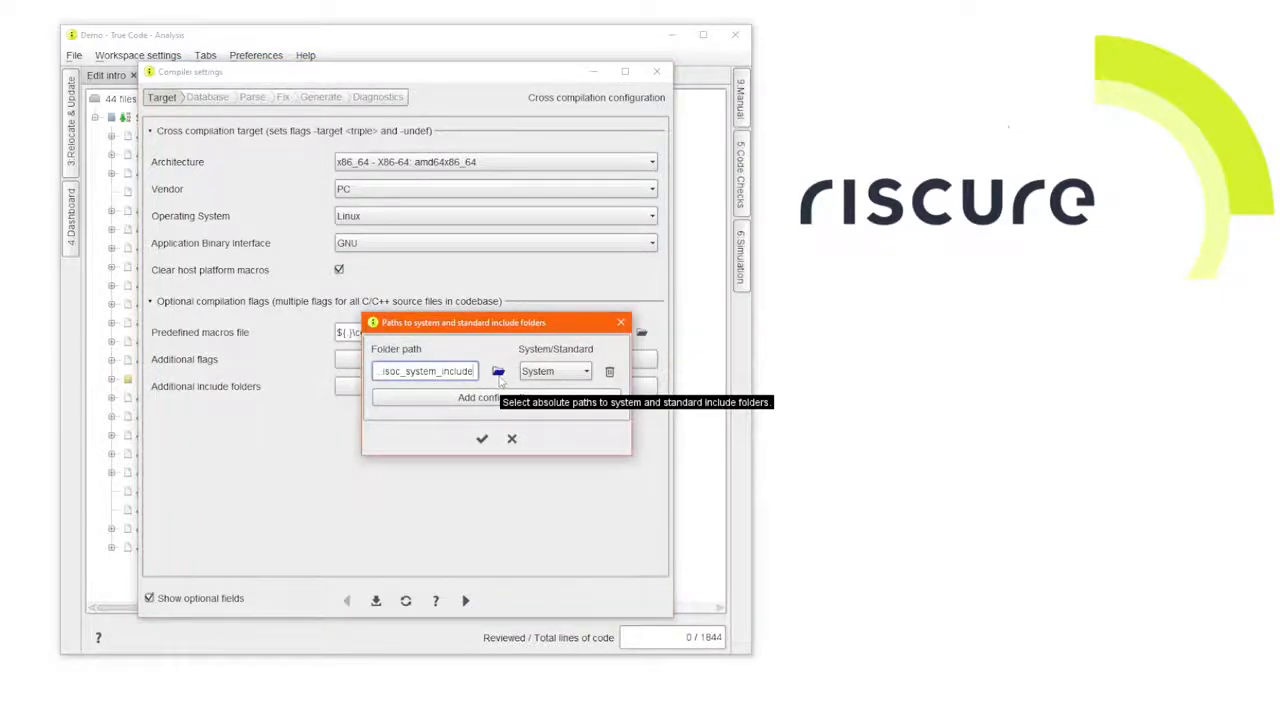
{"action": "left_click", "coordinate": [499, 372]}
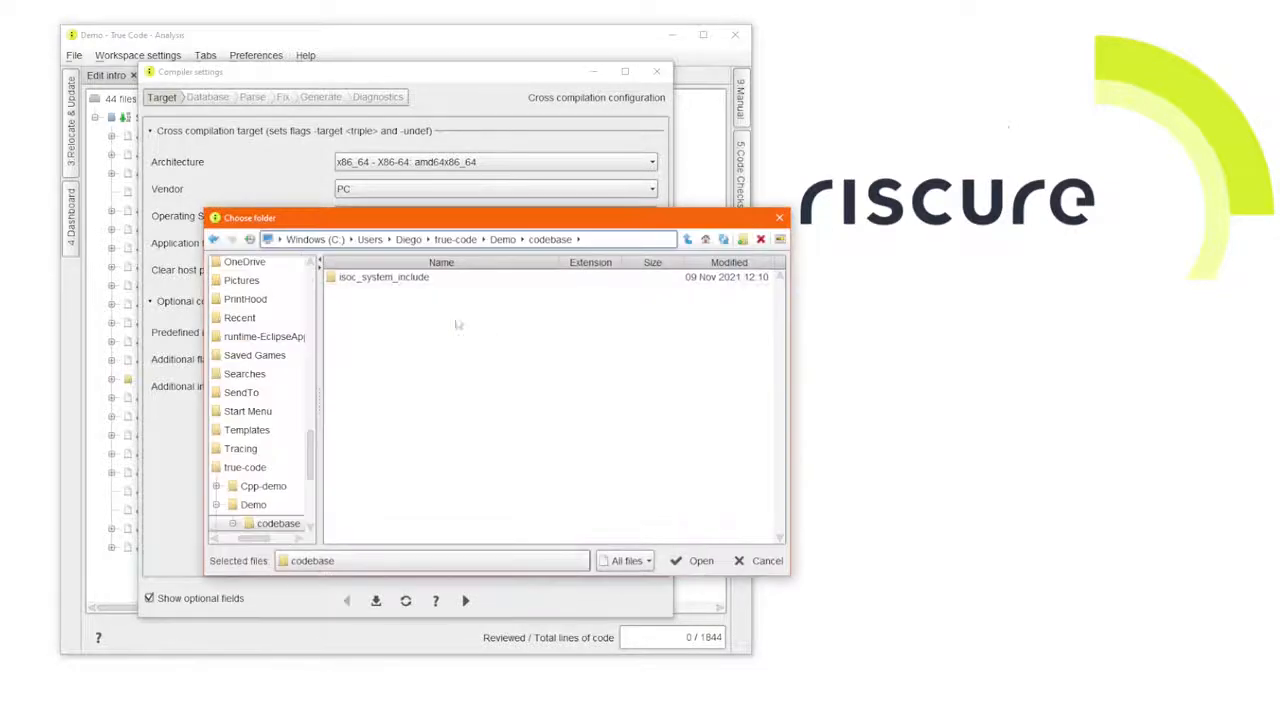
{"action": "left_click", "coordinate": [384, 278]}
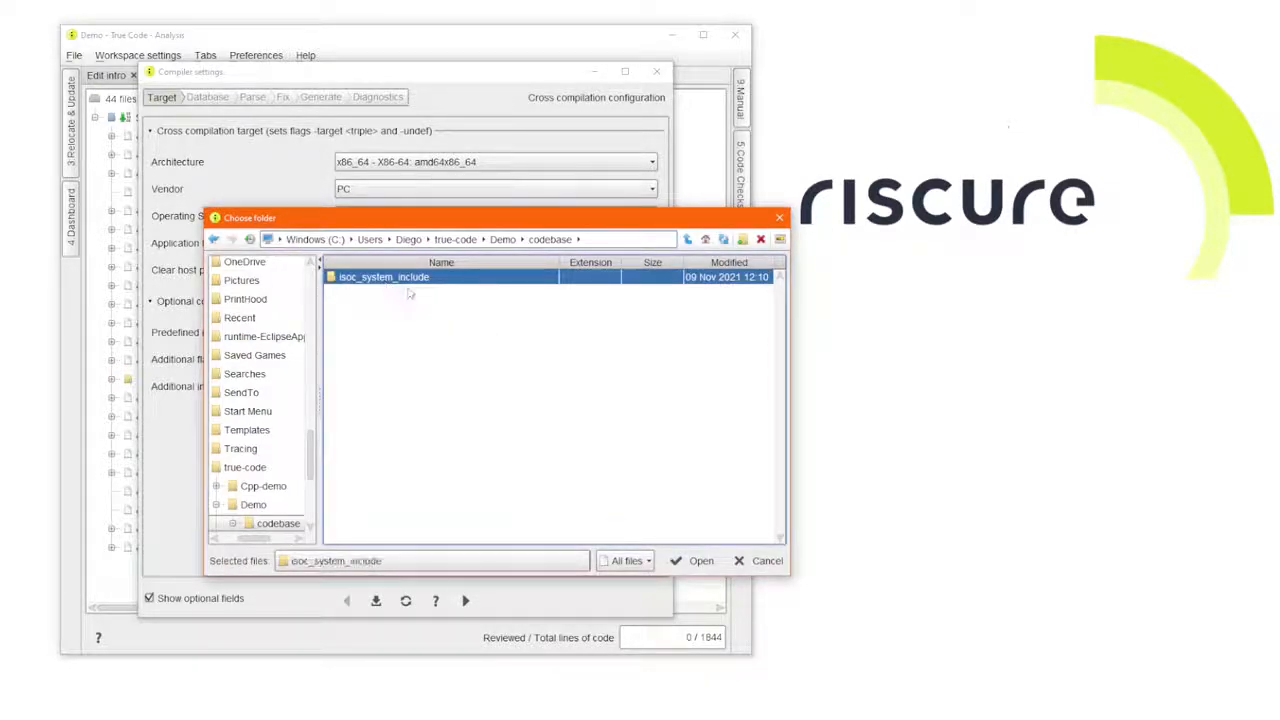
{"action": "left_click", "coordinate": [682, 561]}
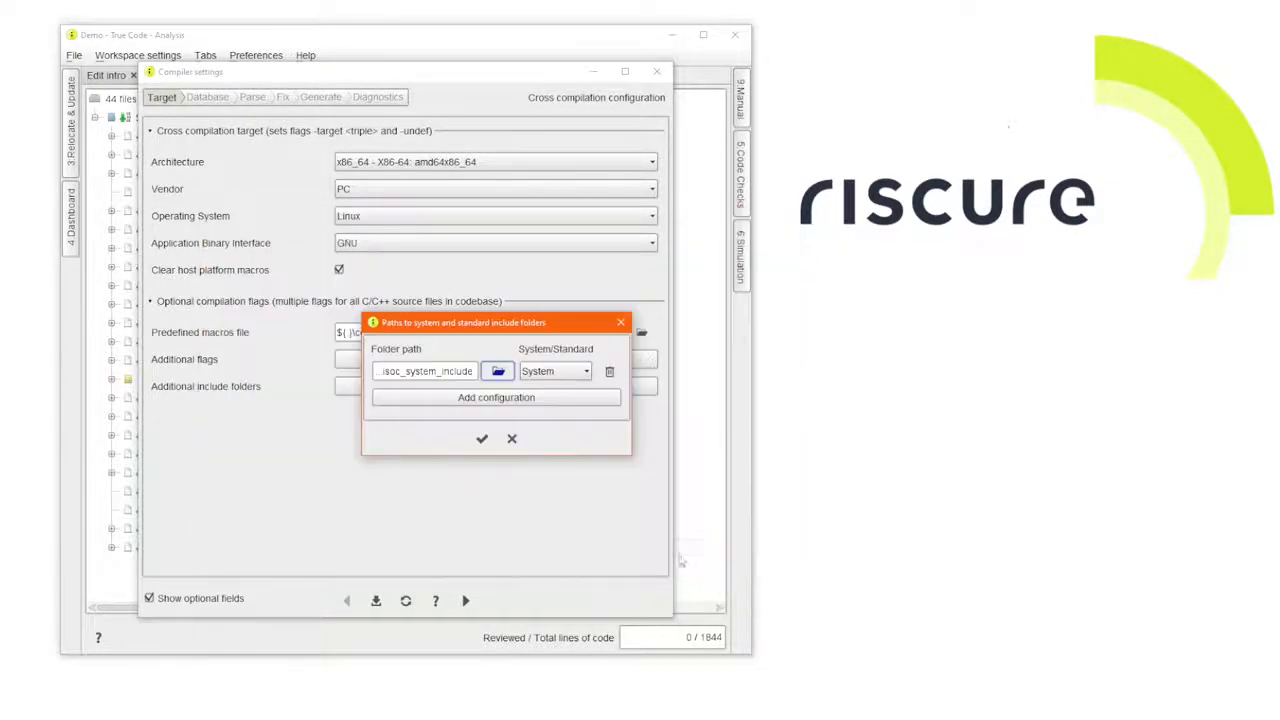
{"action": "left_click", "coordinate": [482, 439]}
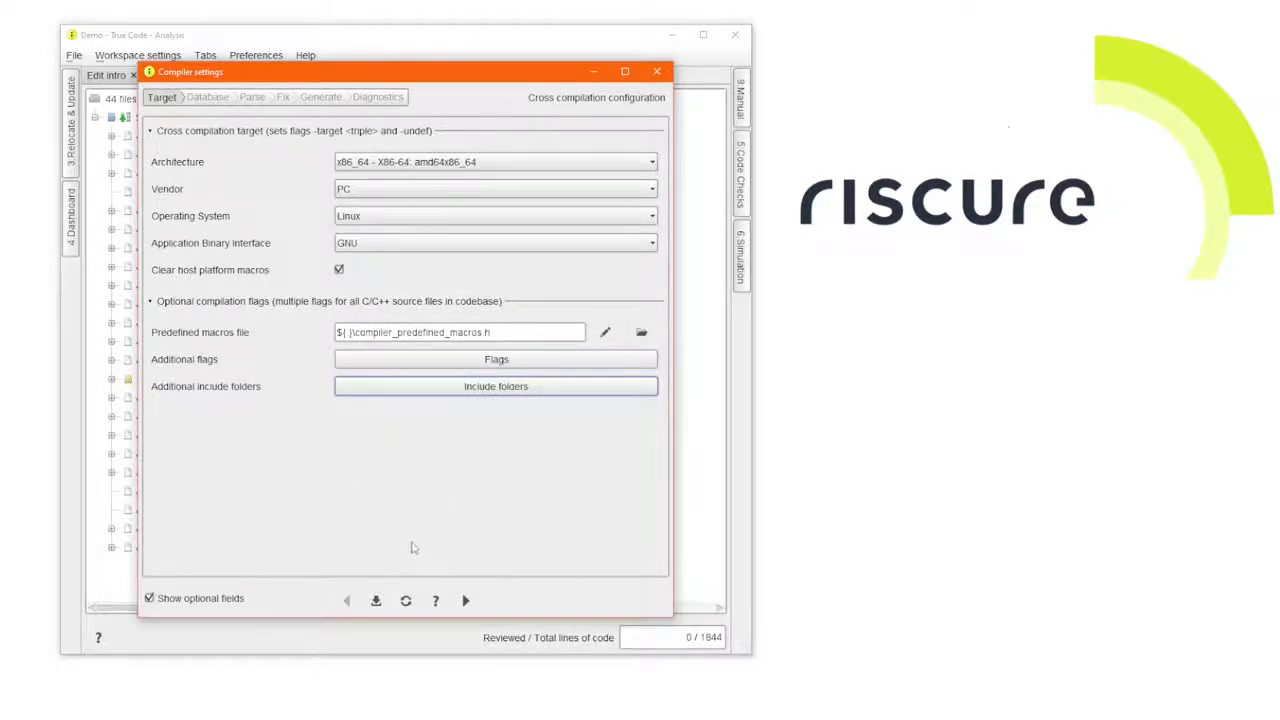
Step: Save the target configuration and advance to the compilation database configuration, dismissing its tip
{"action": "left_click", "coordinate": [376, 602]}
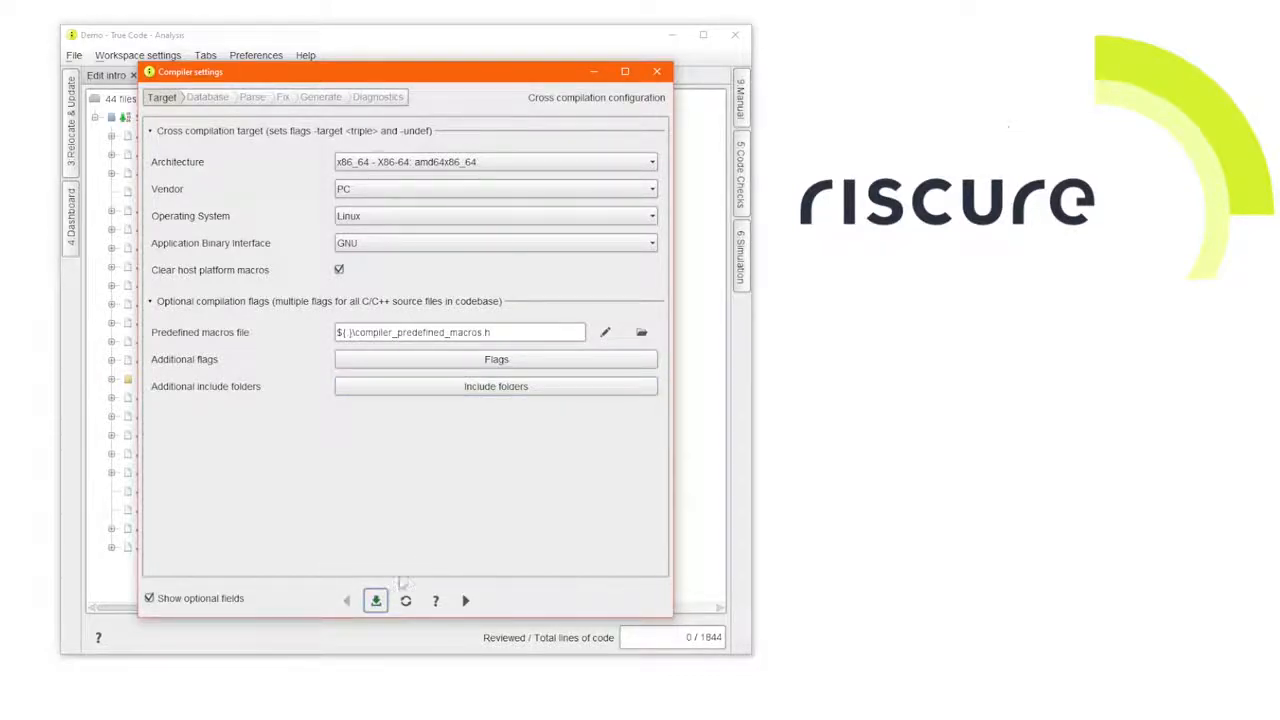
{"action": "left_click", "coordinate": [465, 601]}
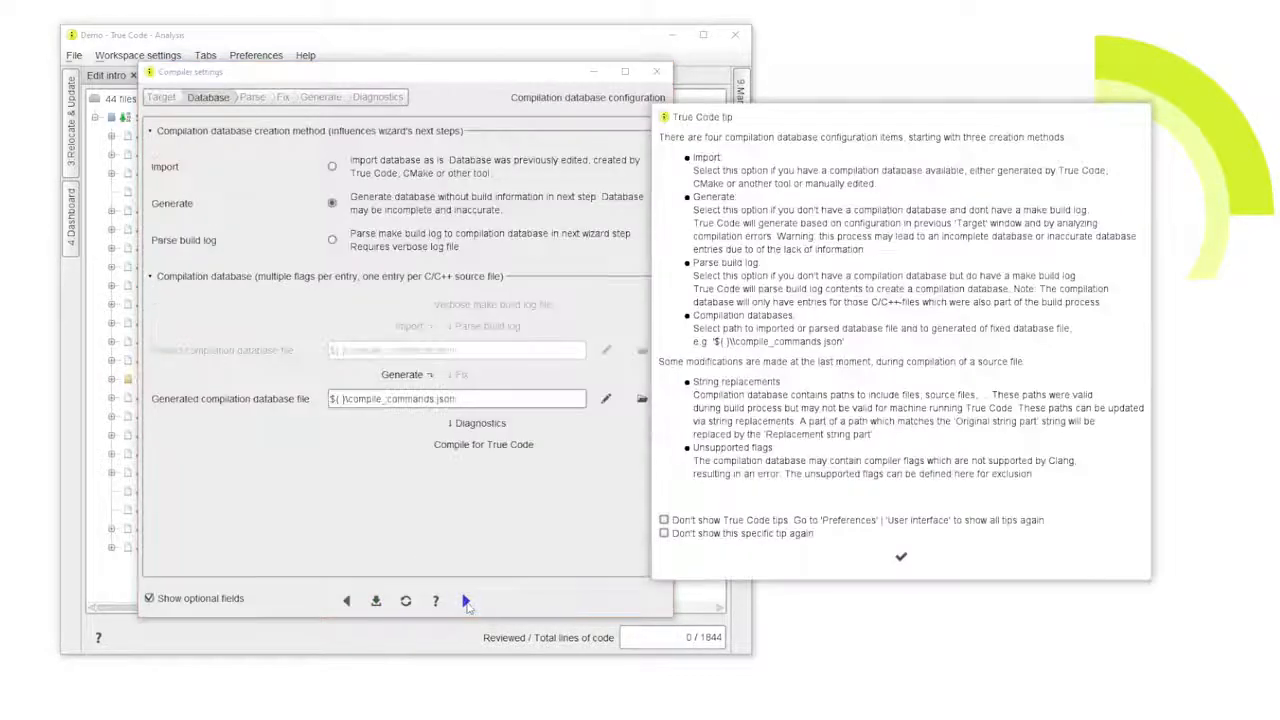
{"action": "left_click", "coordinate": [901, 558]}
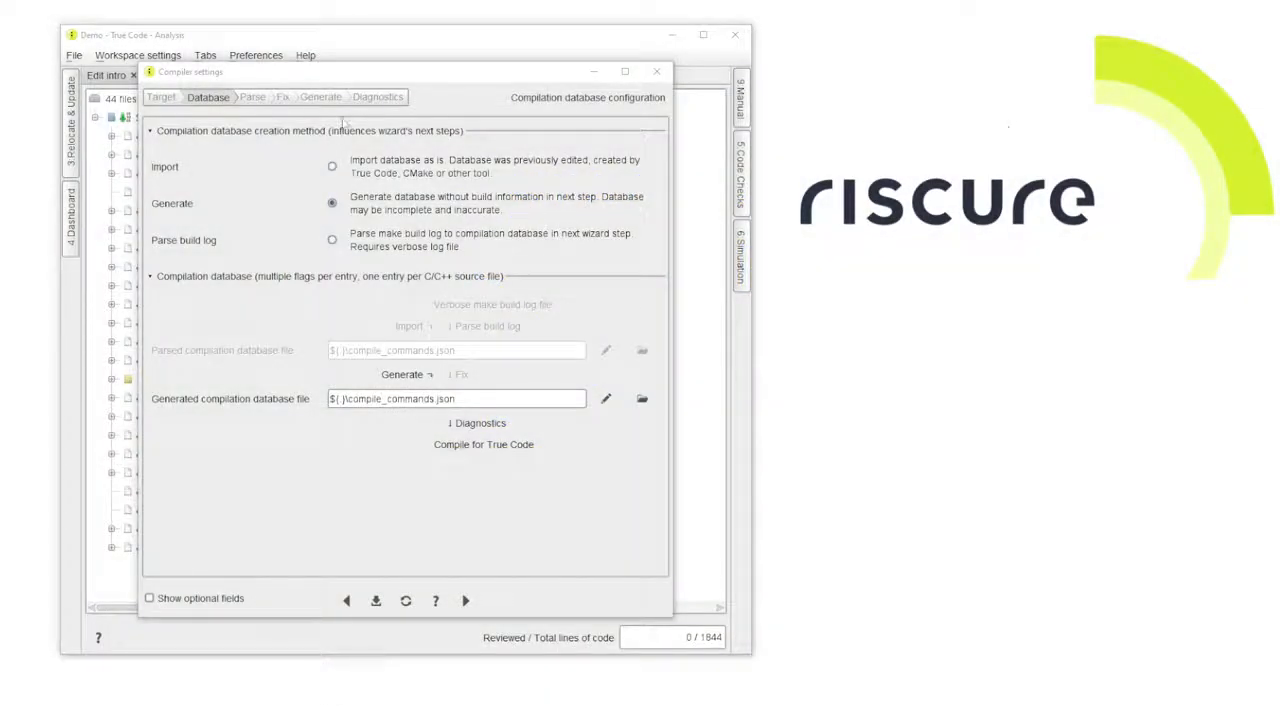
{"action": "left_click", "coordinate": [338, 80]}
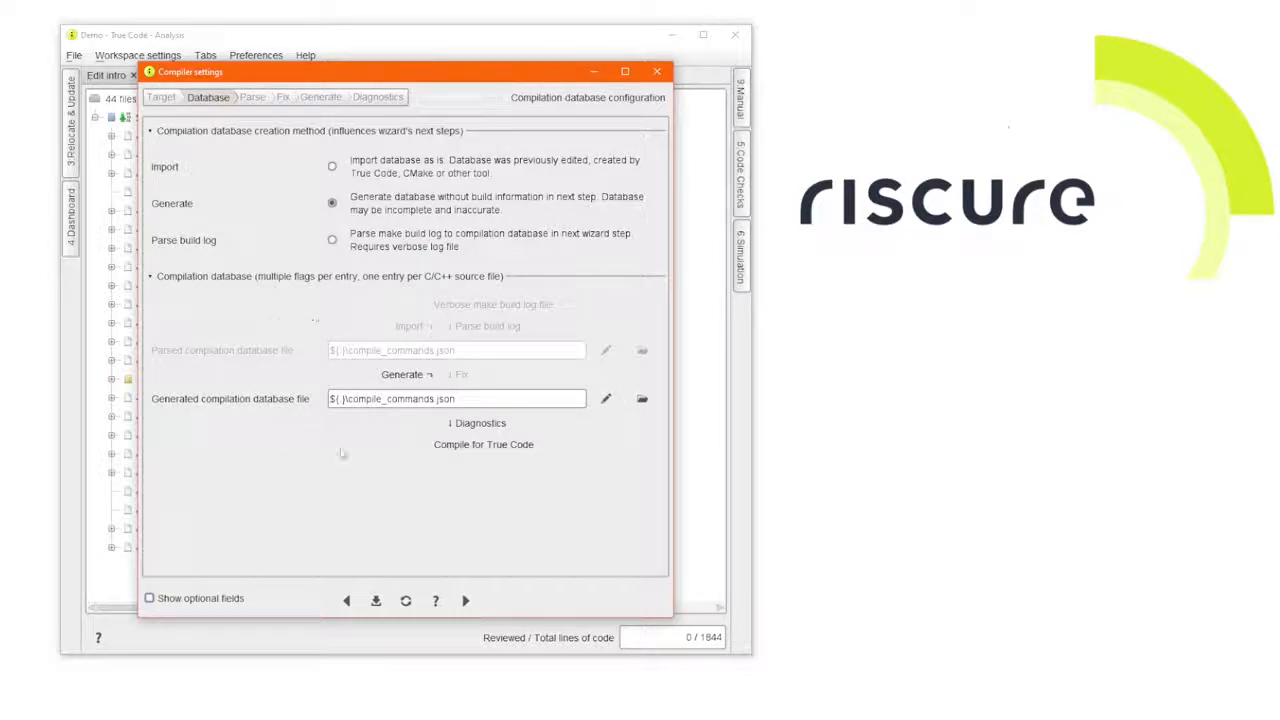
Step: Choose compile_commands.json in the codebase folder as the generated compilation database file
{"action": "left_click", "coordinate": [642, 400]}
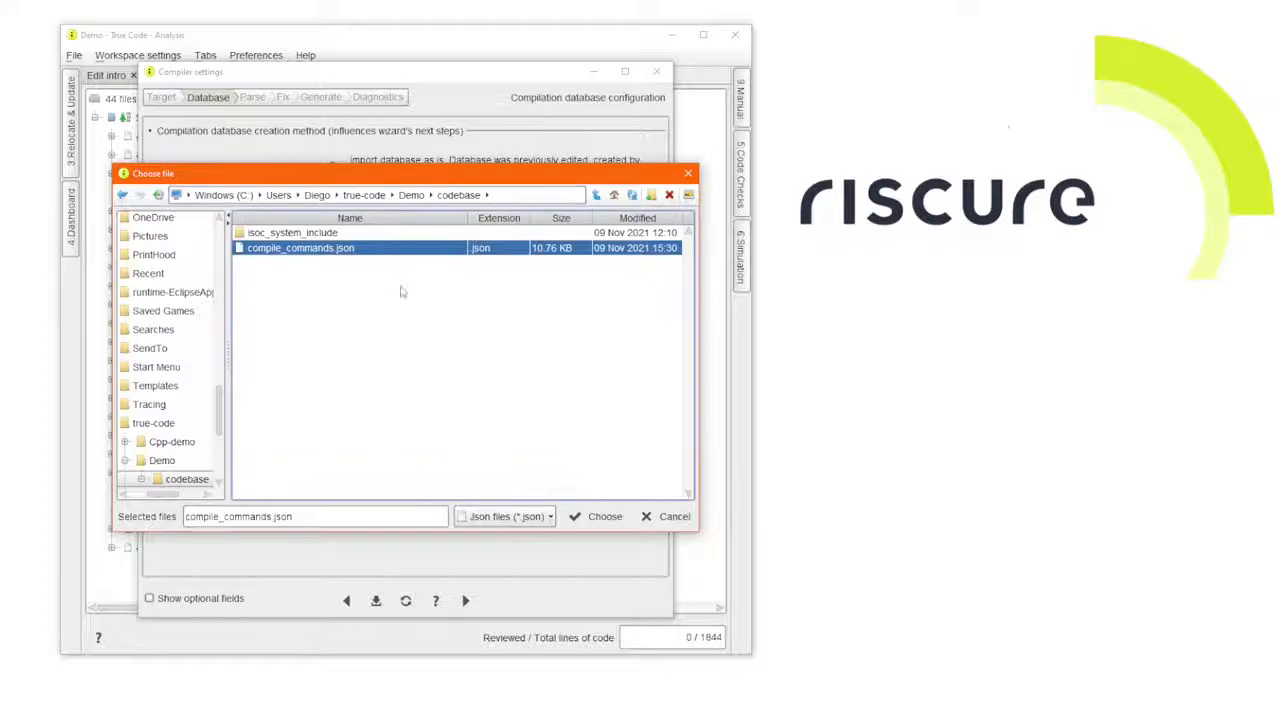
{"action": "left_click", "coordinate": [595, 517]}
{"action": "left_click", "coordinate": [361, 381]}
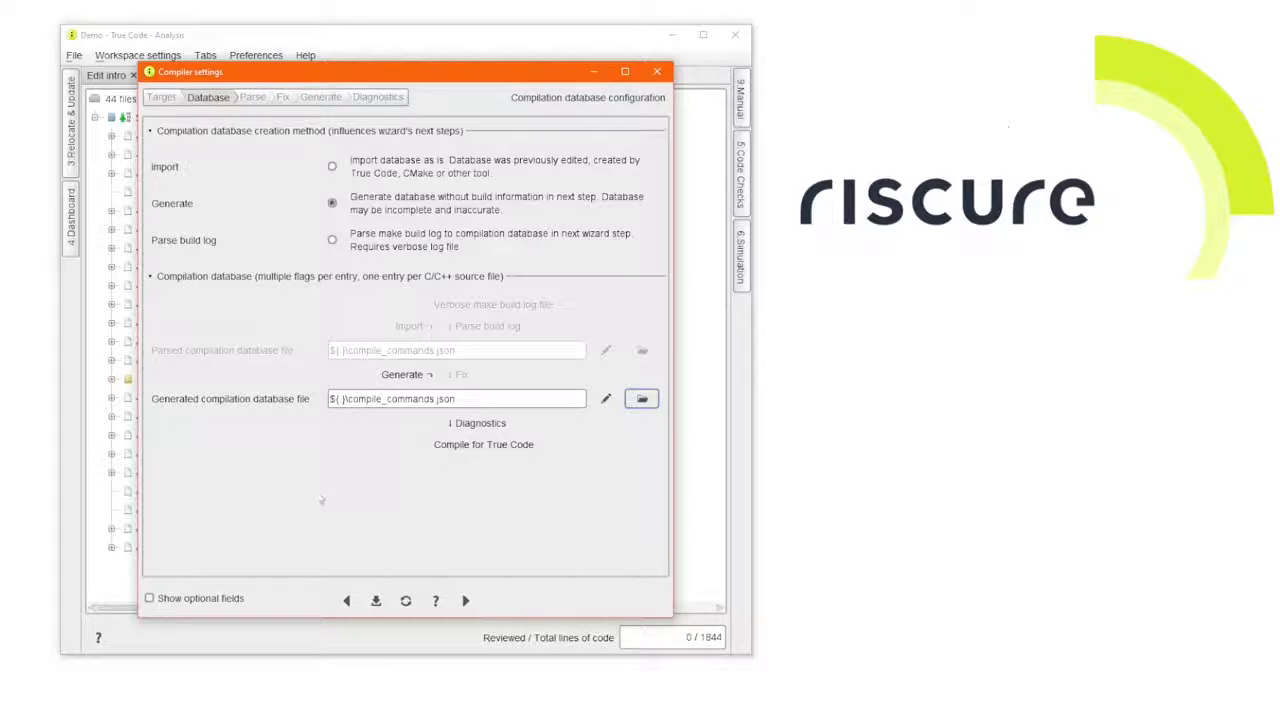
Step: Check the optional compile-time modification fields, hide them again, and advance to the Generate stage, dismissing its tip
{"action": "left_click", "coordinate": [149, 599]}
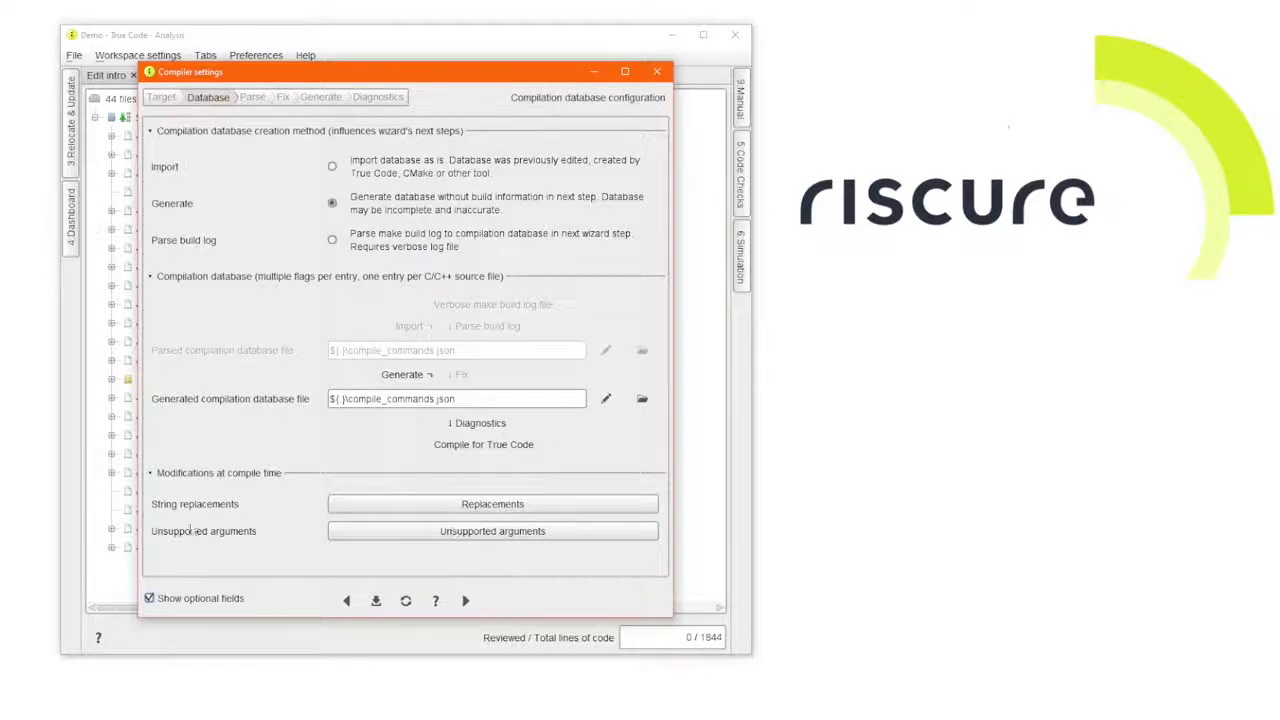
{"action": "left_click", "coordinate": [213, 603]}
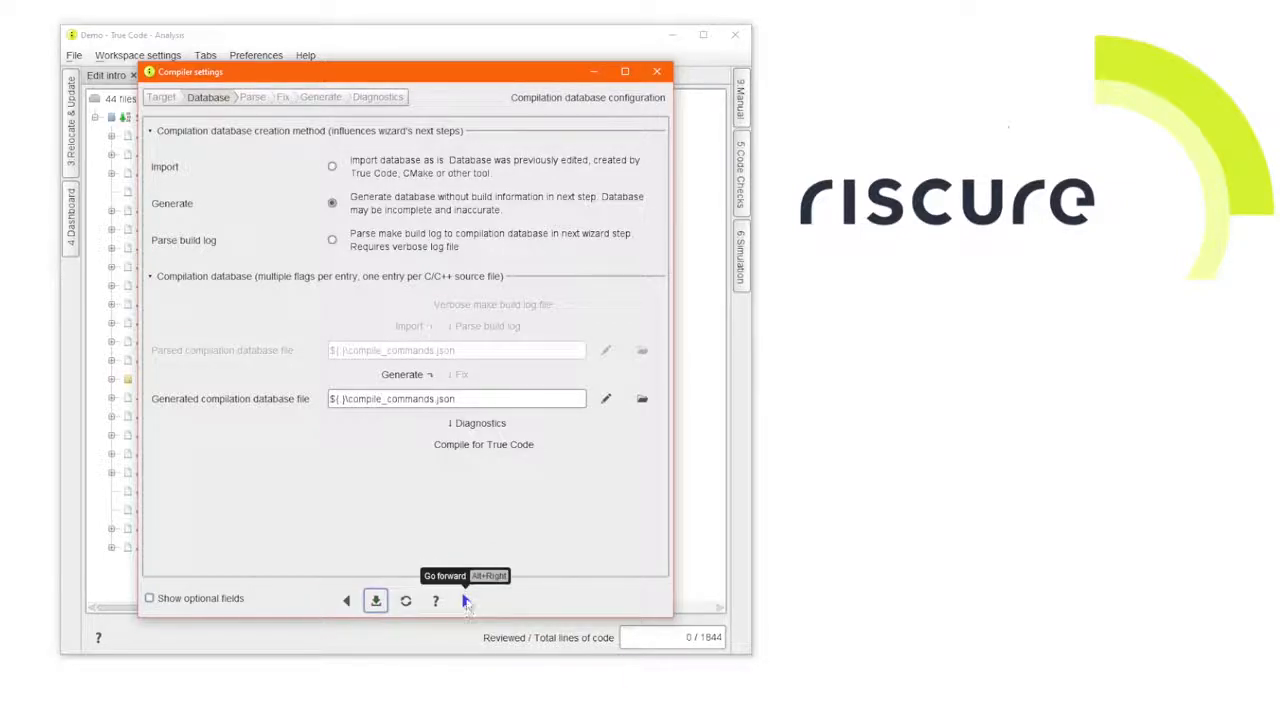
{"action": "left_click", "coordinate": [465, 601]}
{"action": "left_click", "coordinate": [899, 425]}
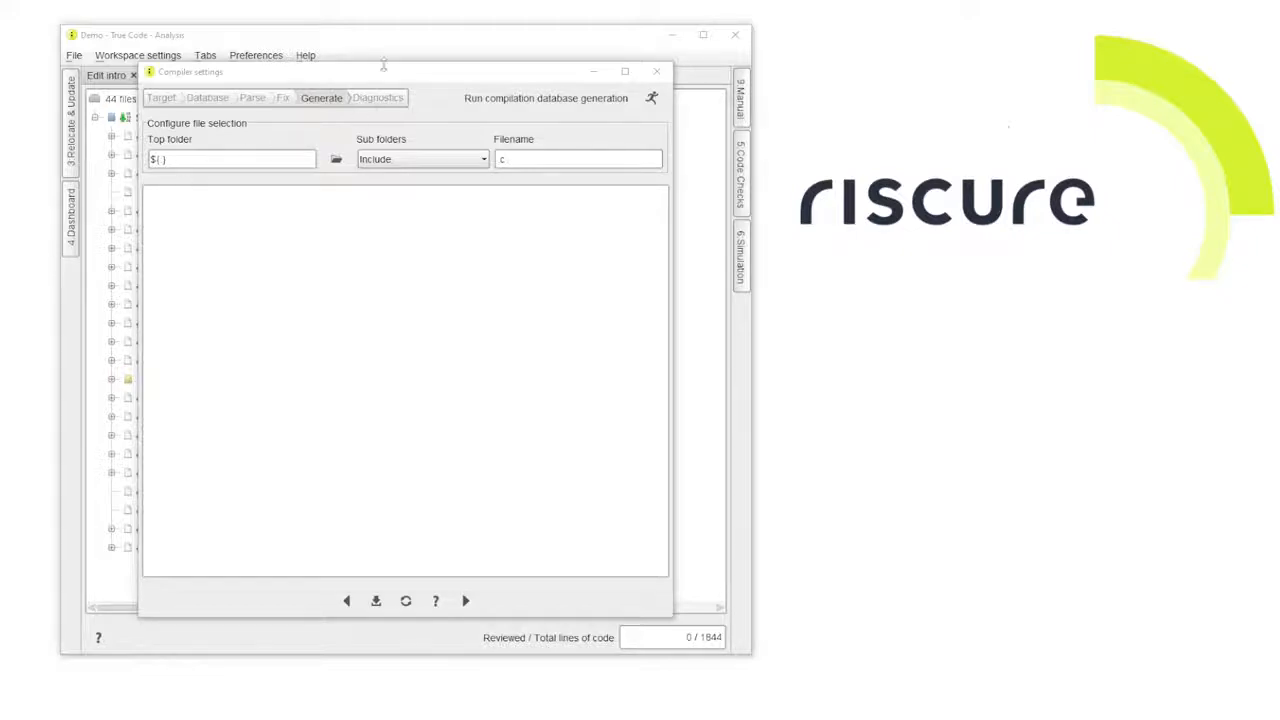
Step: Run compilation database generation for the .c files under the top folder, with Sub folders set to Include
{"action": "left_click", "coordinate": [386, 72]}
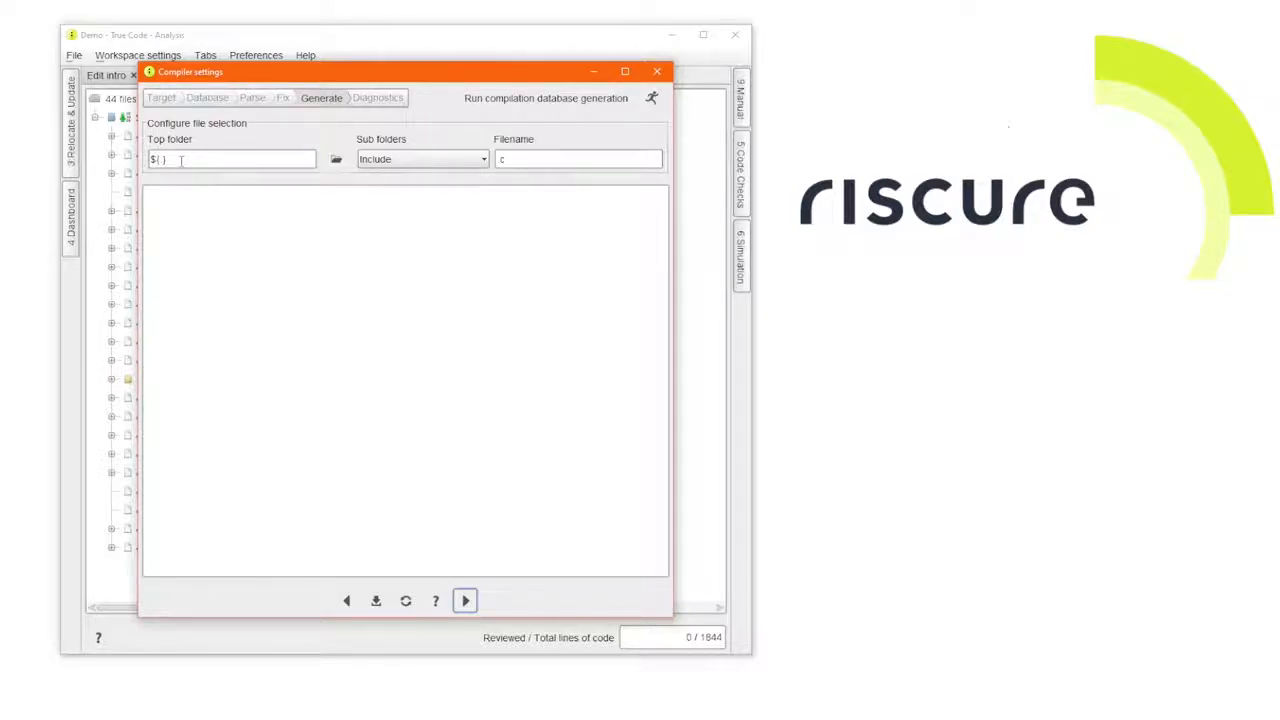
{"action": "left_click", "coordinate": [437, 162]}
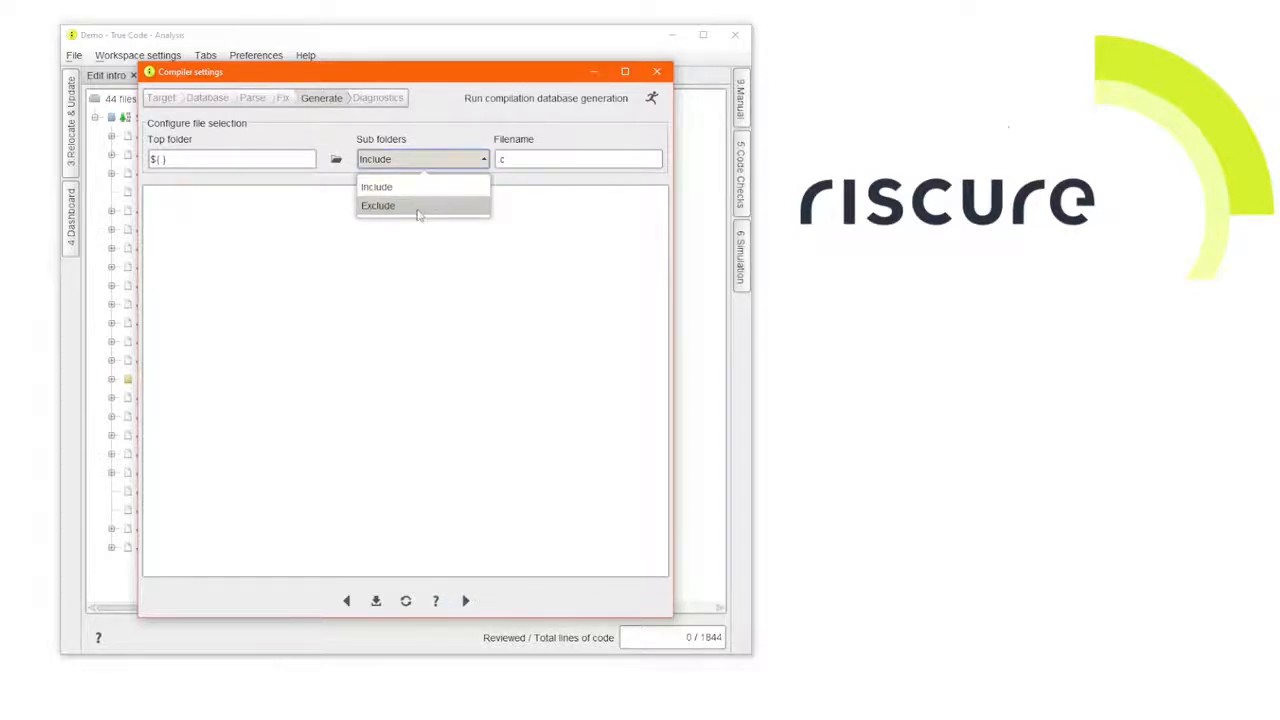
{"action": "left_click", "coordinate": [421, 190]}
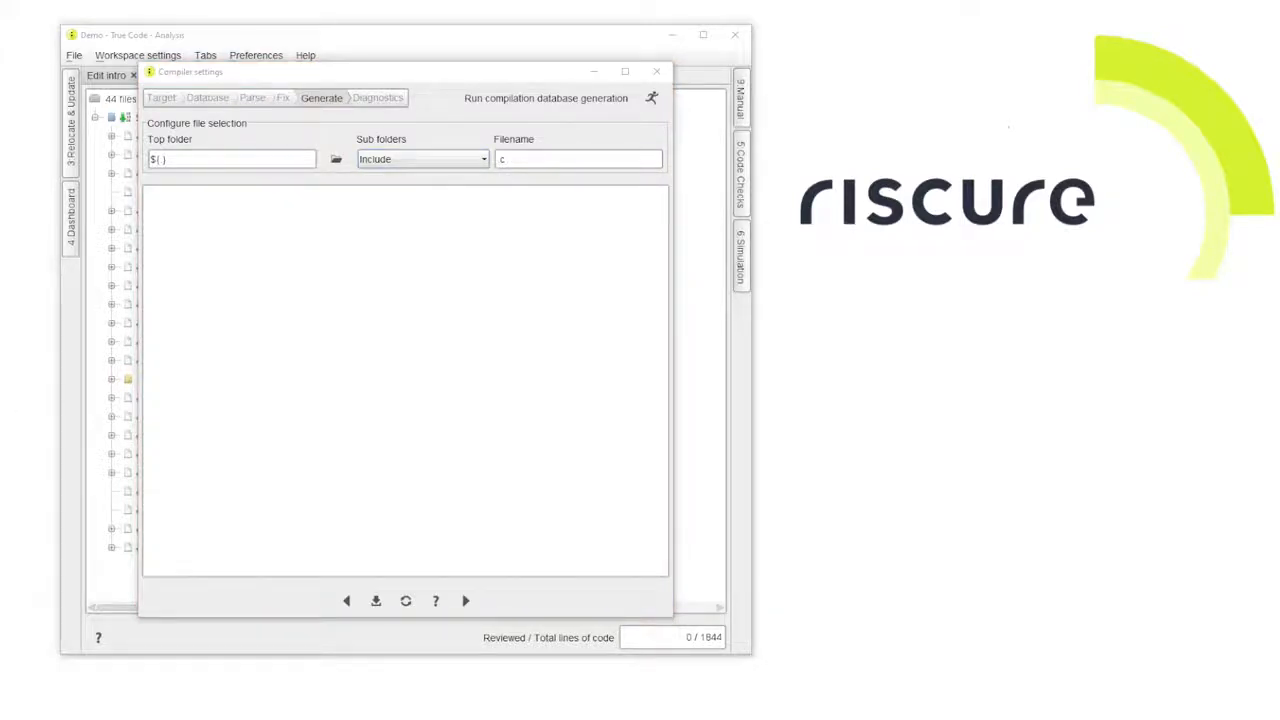
{"action": "left_click", "coordinate": [509, 120]}
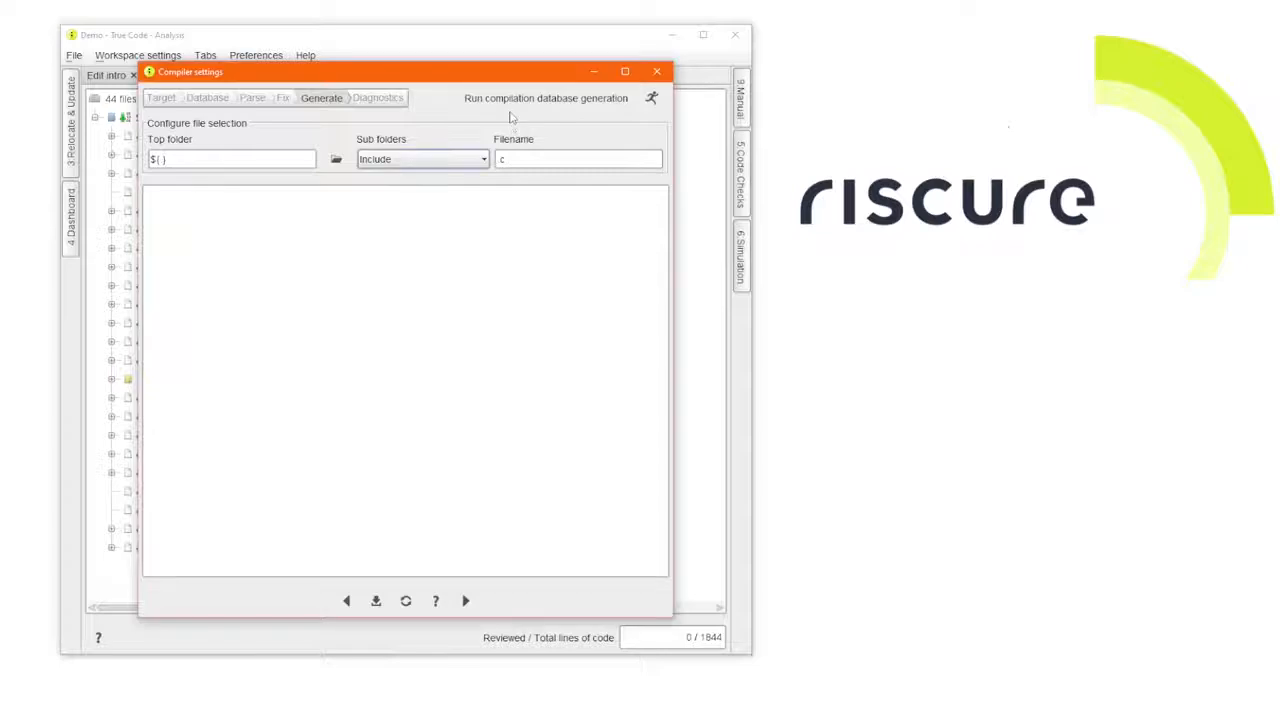
{"action": "left_click", "coordinate": [652, 98]}
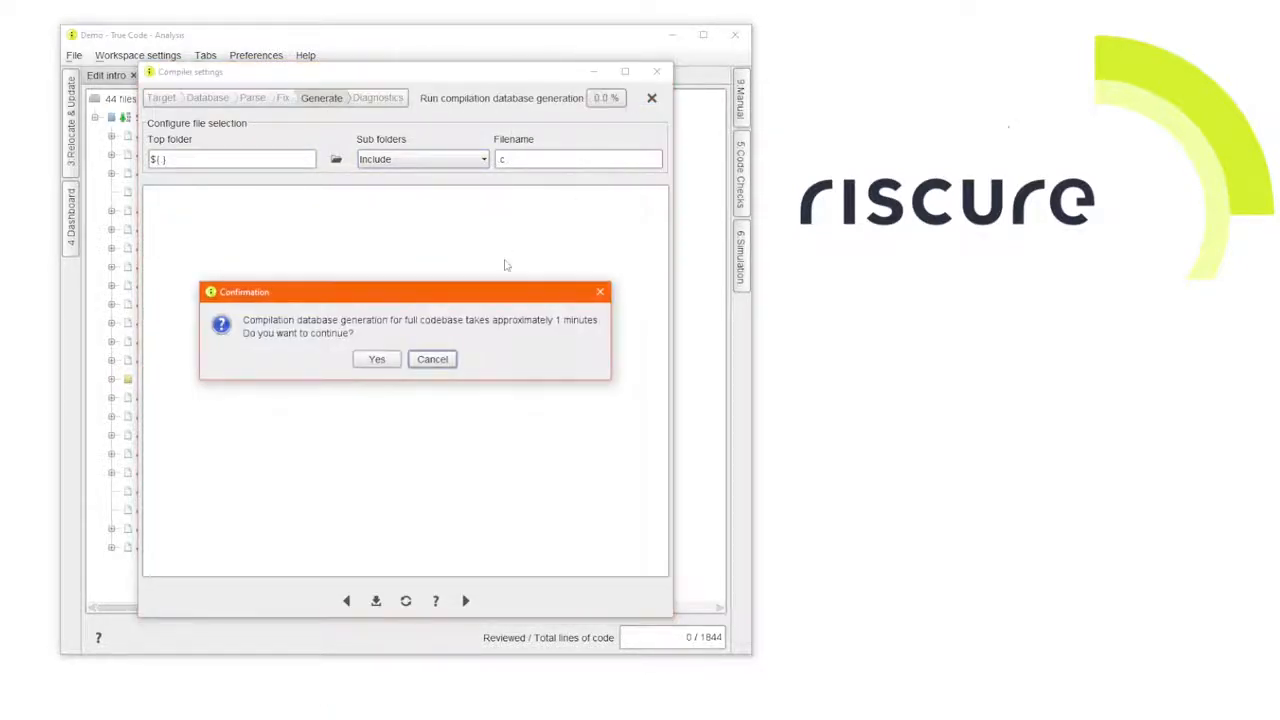
{"action": "left_click", "coordinate": [376, 359]}
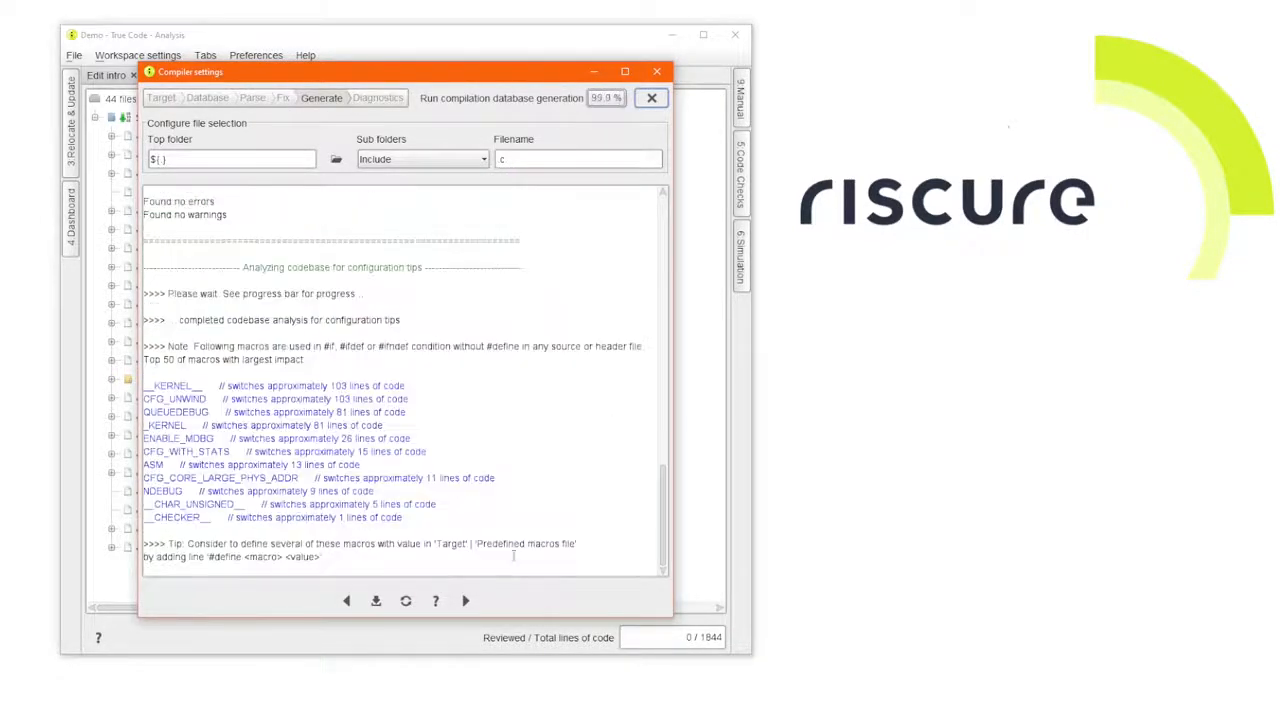
Step: Examine the generation log's code checker statistics and its list of macros used in conditions without a definition
{"action": "left_click_drag", "start_coordinate": [665, 510], "coordinate": [656, 405]}
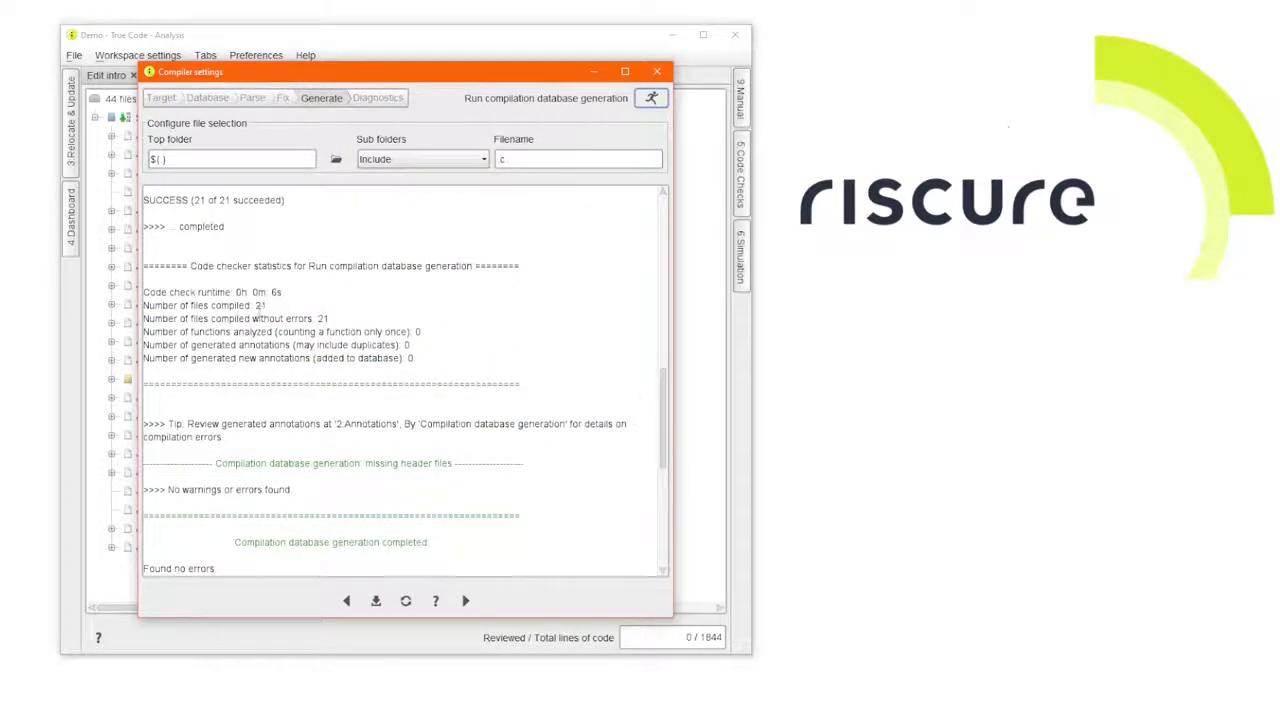
{"action": "left_click_drag", "start_coordinate": [211, 305], "coordinate": [267, 305]}
{"action": "left_click_drag", "start_coordinate": [190, 305], "coordinate": [314, 331]}
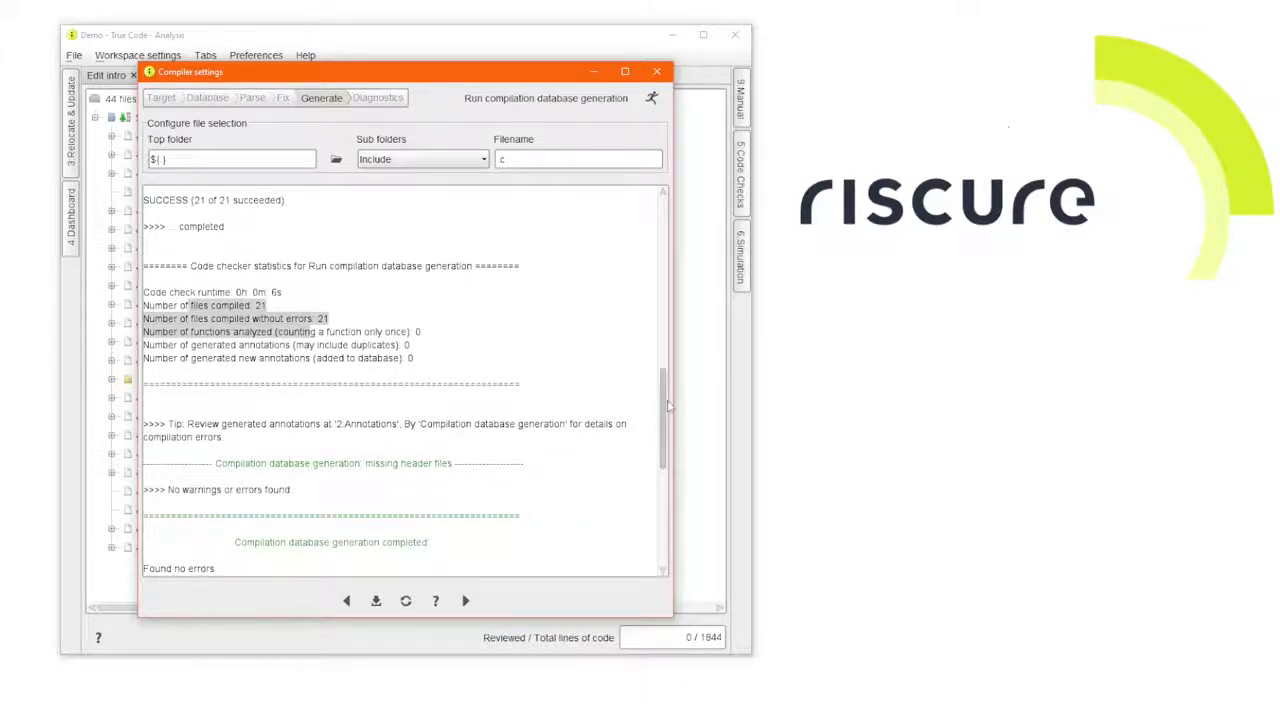
{"action": "left_click_drag", "start_coordinate": [664, 445], "coordinate": [665, 567]}
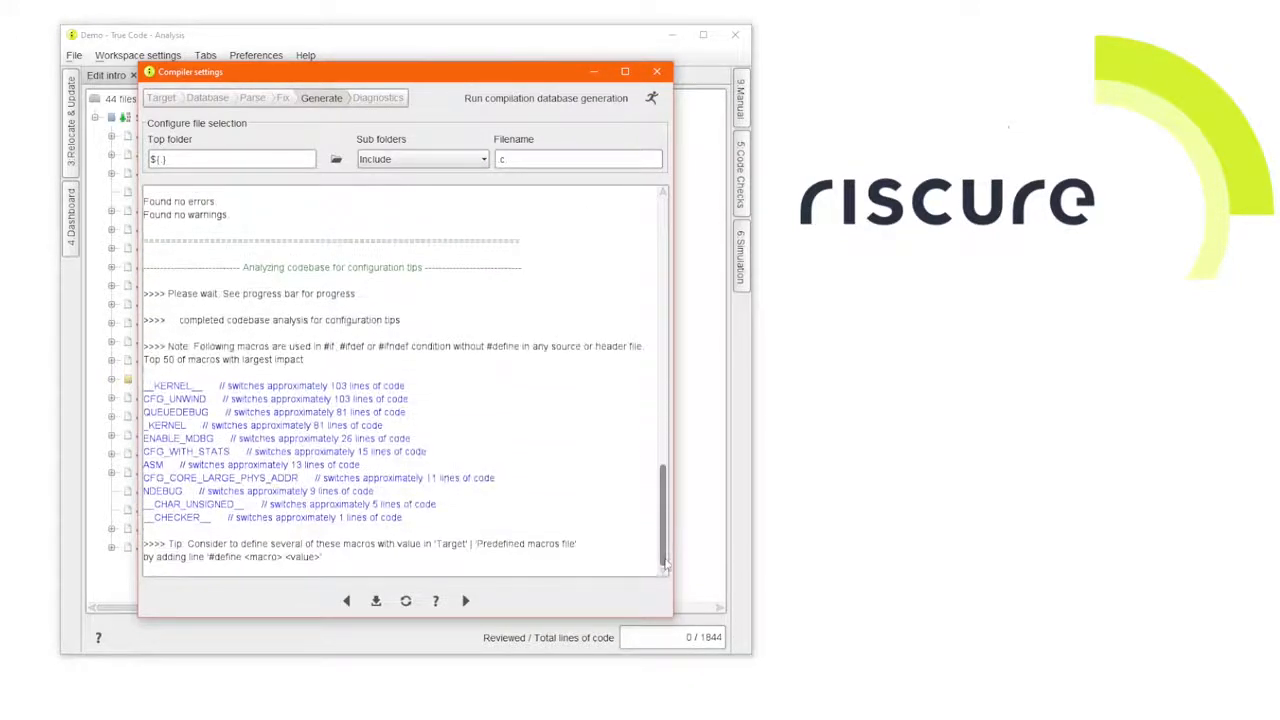
{"action": "left_click_drag", "start_coordinate": [404, 518], "coordinate": [150, 385]}
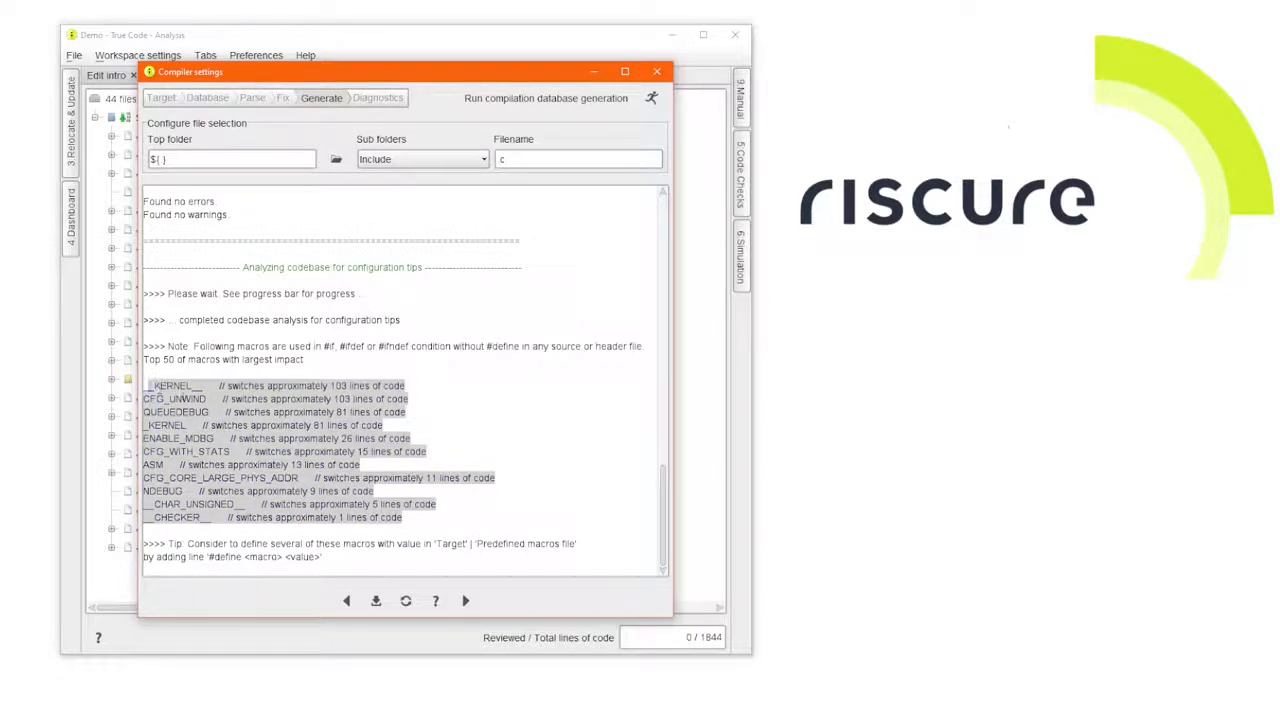
{"action": "left_click", "coordinate": [184, 397]}
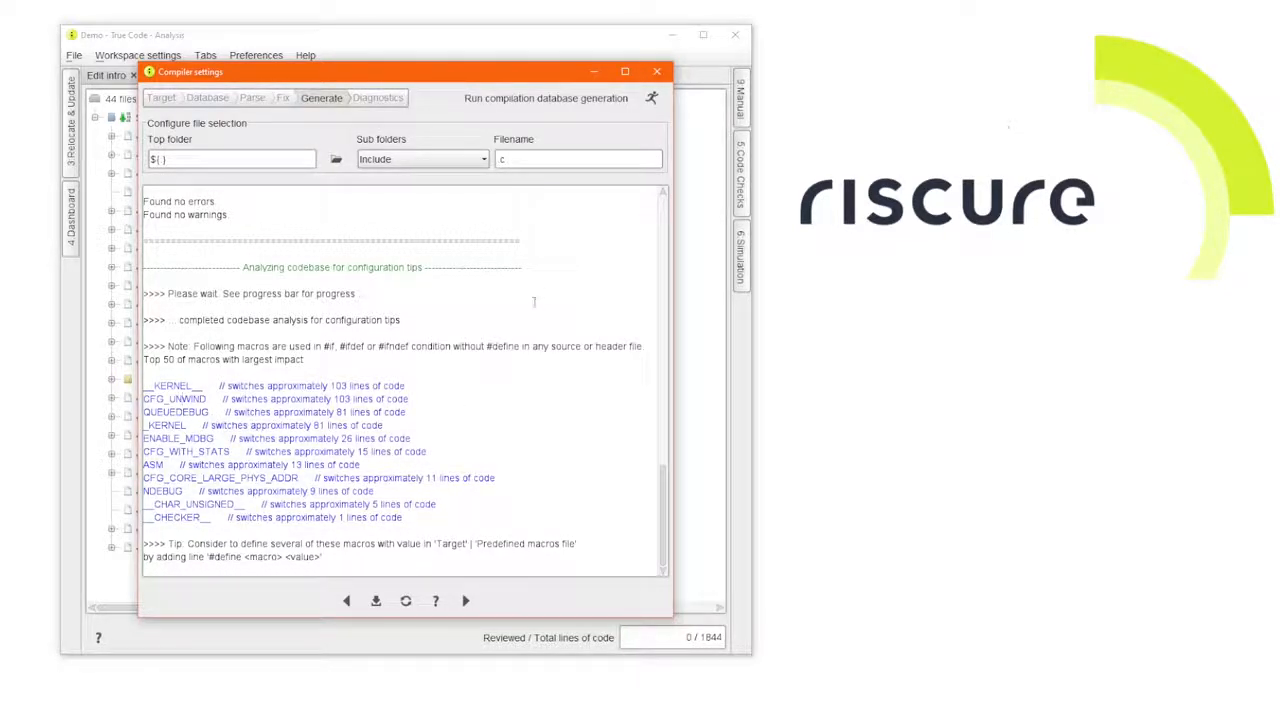
{"action": "left_click", "coordinate": [472, 451]}
Step: Save the Generate stage configuration and advance to the Diagnostics stage, dismissing its tip
{"action": "left_click", "coordinate": [376, 601]}
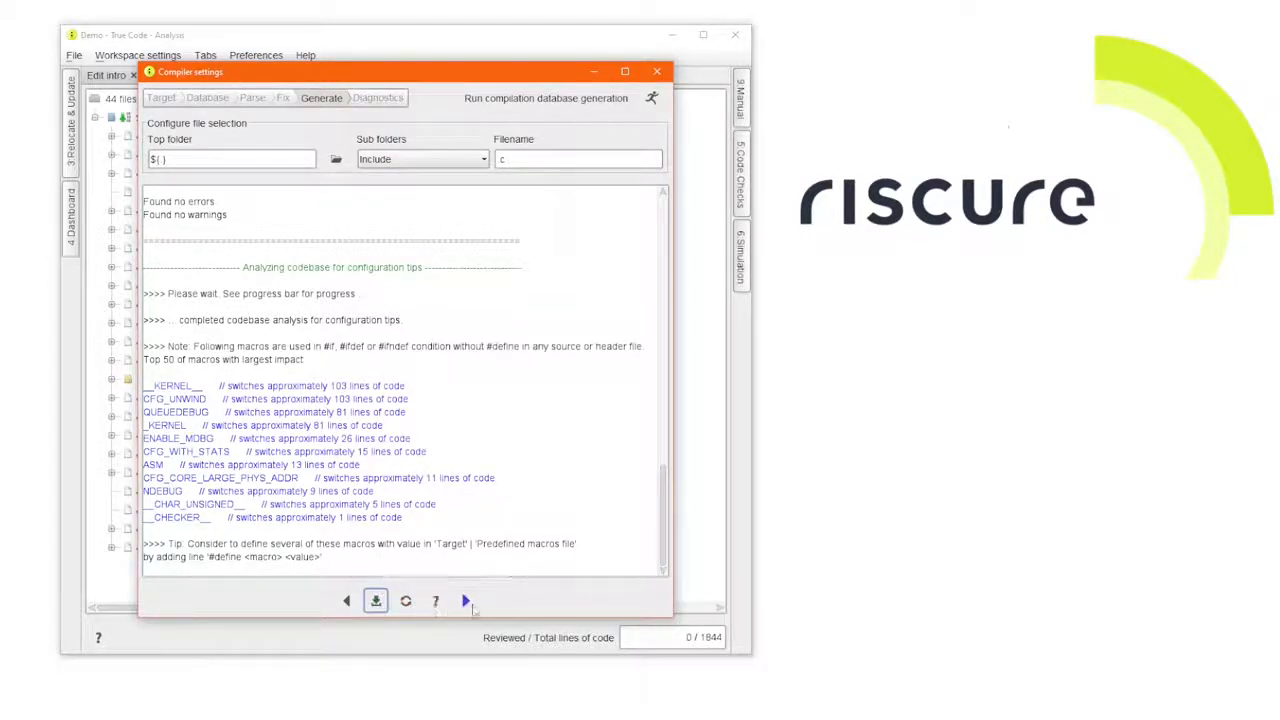
{"action": "left_click", "coordinate": [466, 601]}
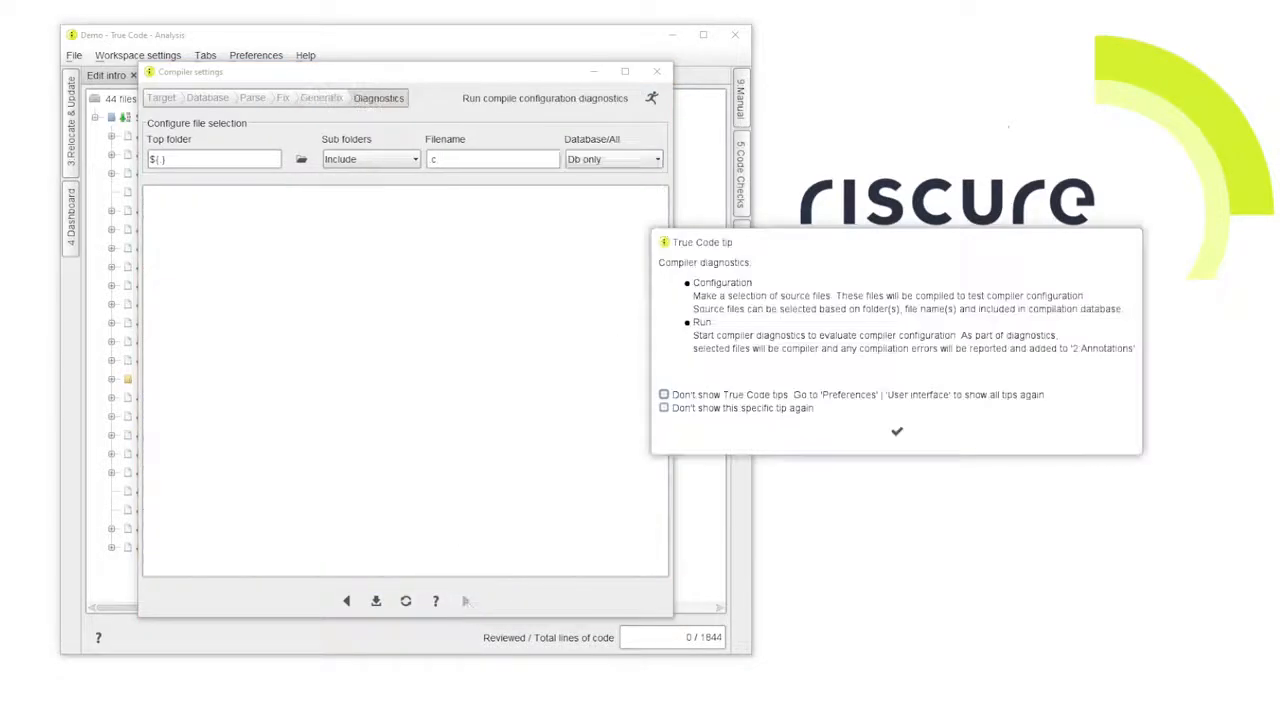
{"action": "left_click", "coordinate": [896, 432]}
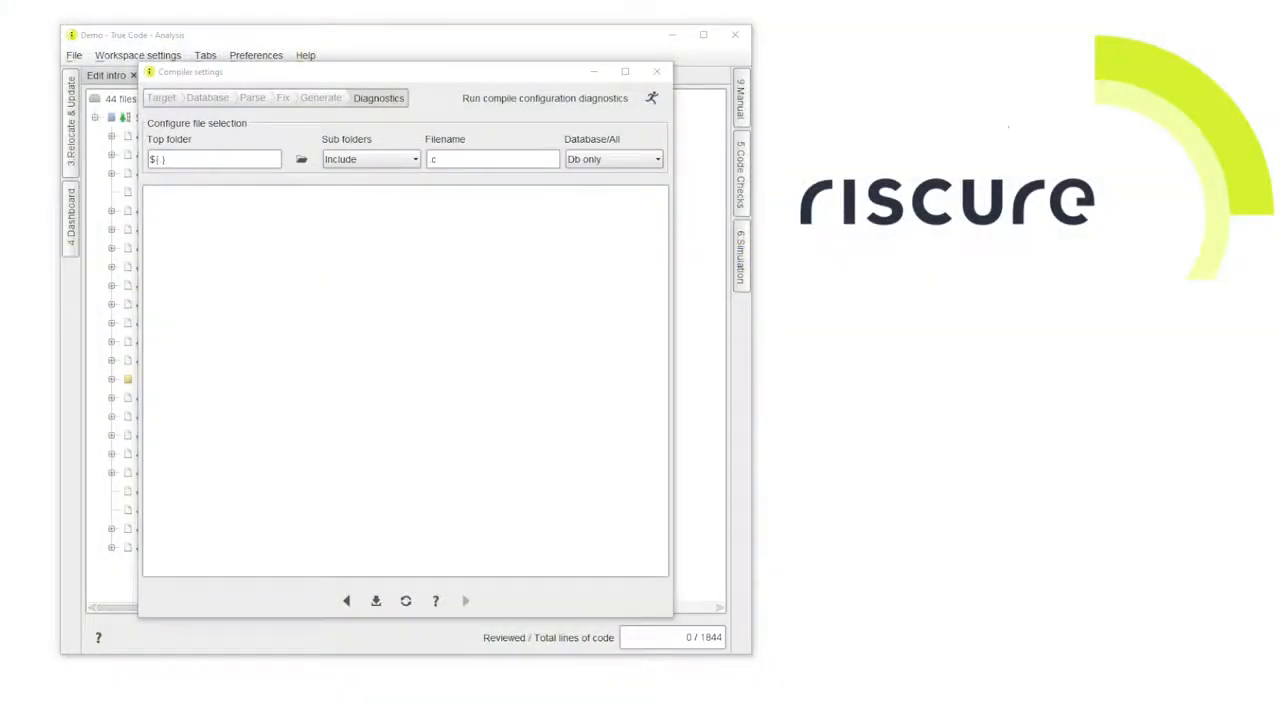
Step: Run compile configuration diagnostics on the codebase's .c files, with Sub folders set to Include and Database/All set to Db only
{"action": "left_click", "coordinate": [182, 74]}
{"action": "left_click", "coordinate": [270, 141]}
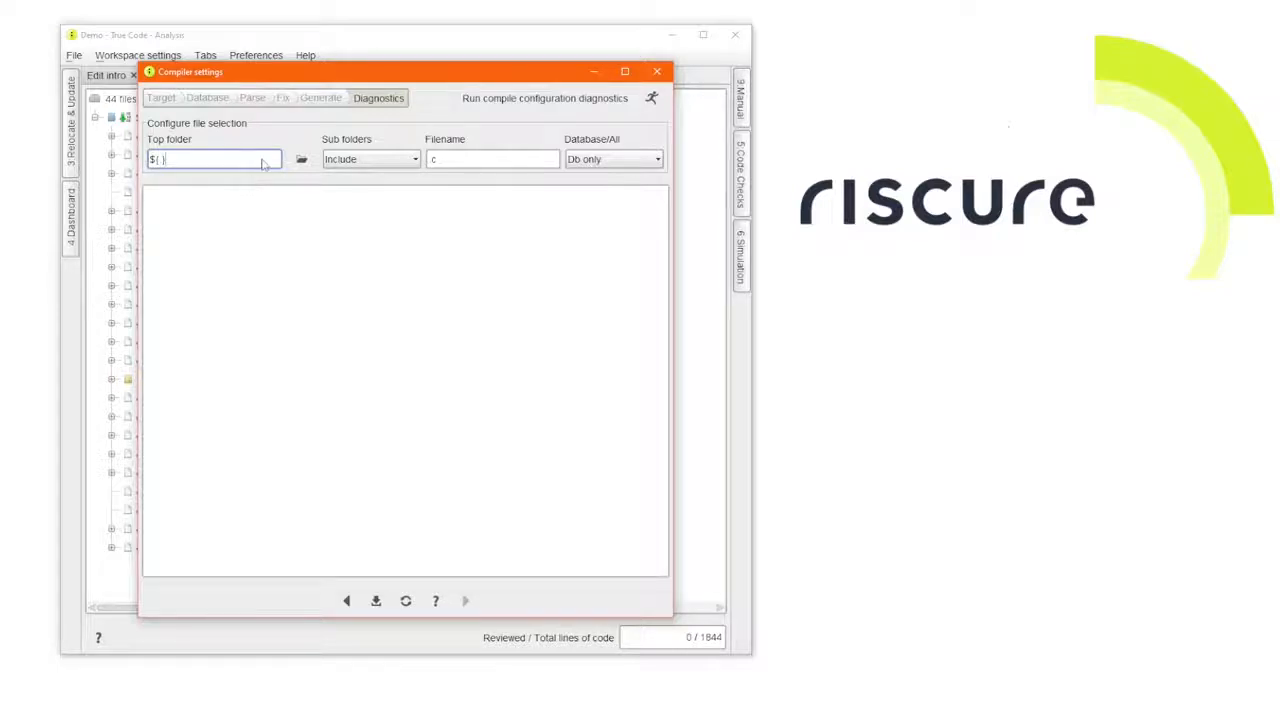
{"action": "left_click", "coordinate": [375, 163]}
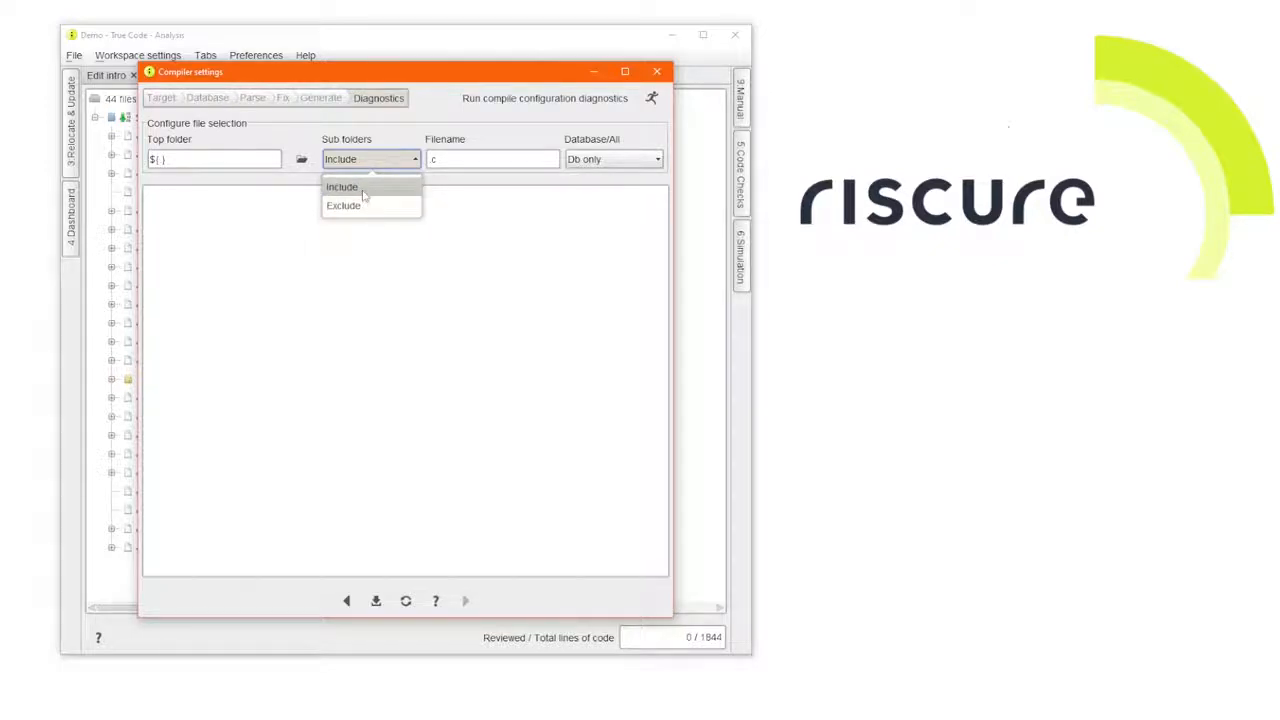
{"action": "left_click", "coordinate": [363, 193]}
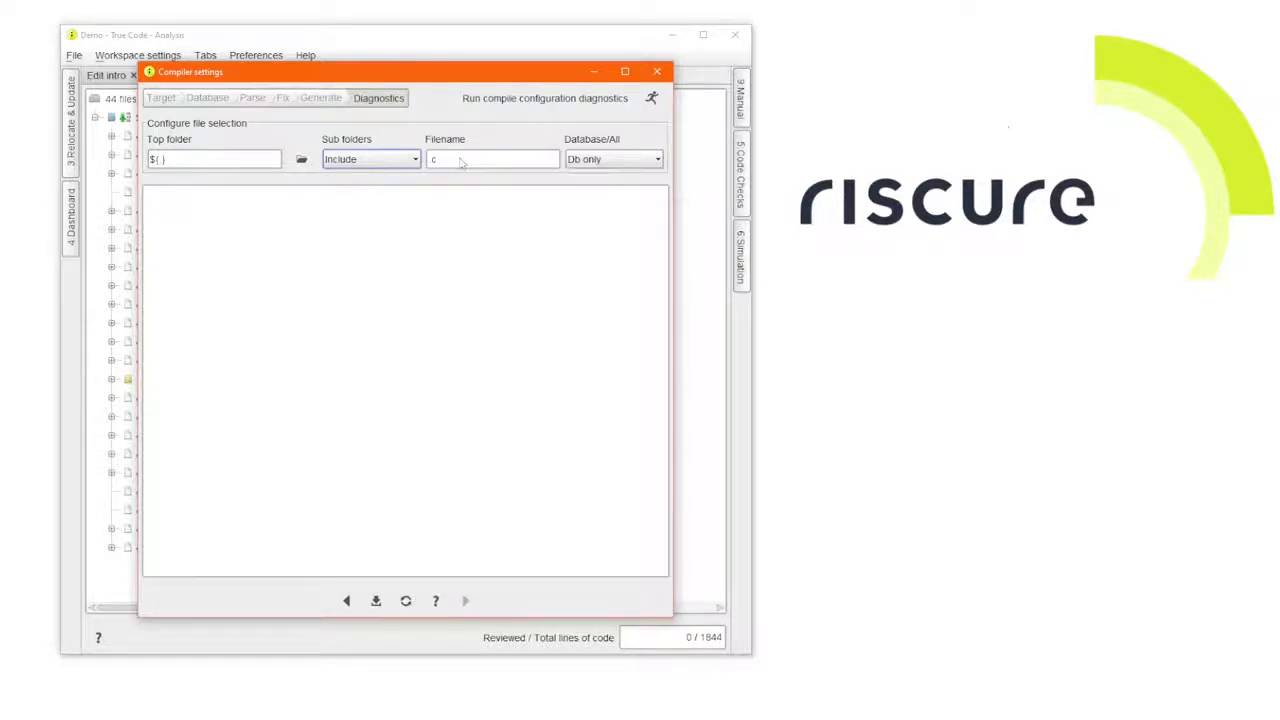
{"action": "left_click", "coordinate": [630, 160]}
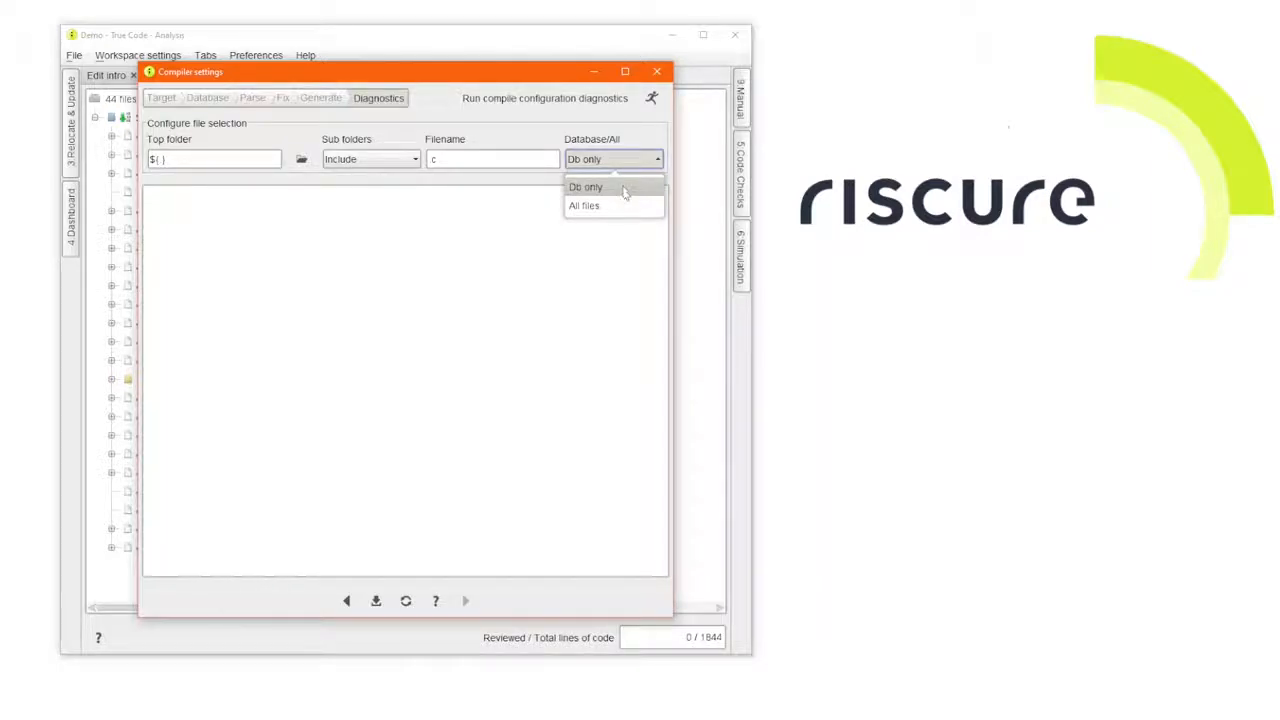
{"action": "left_click", "coordinate": [621, 189]}
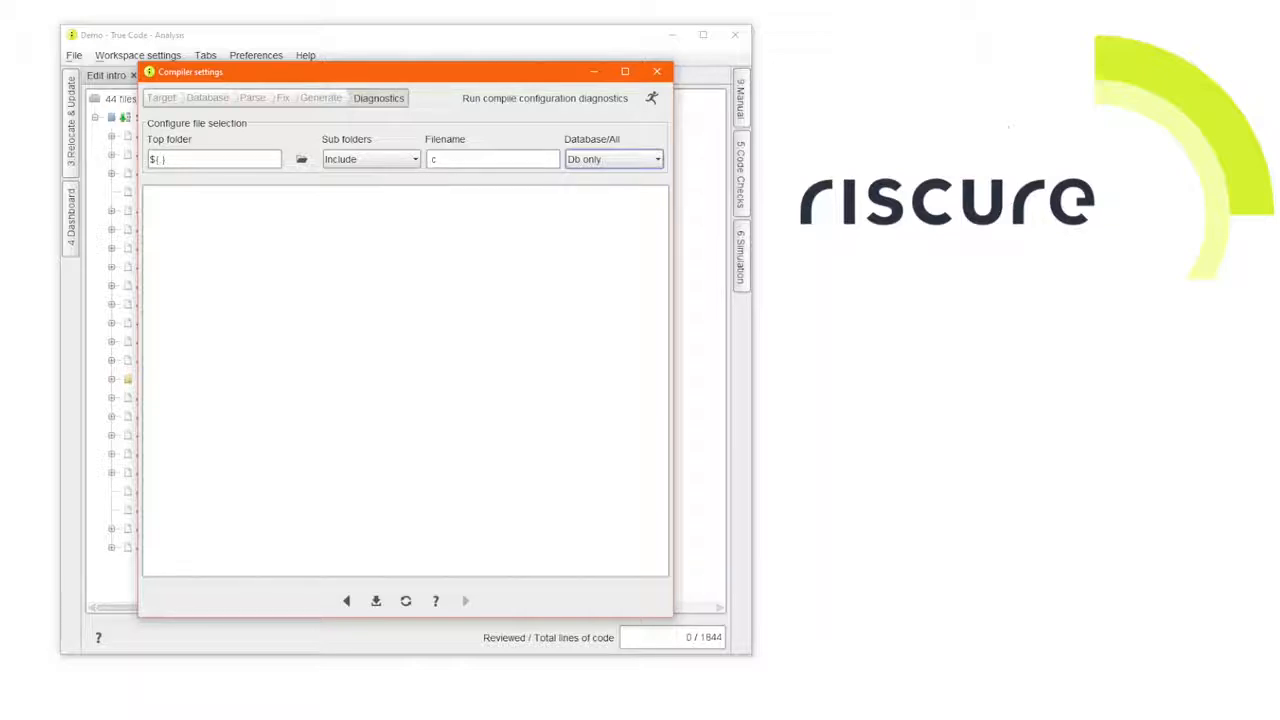
{"action": "left_click", "coordinate": [15, 303]}
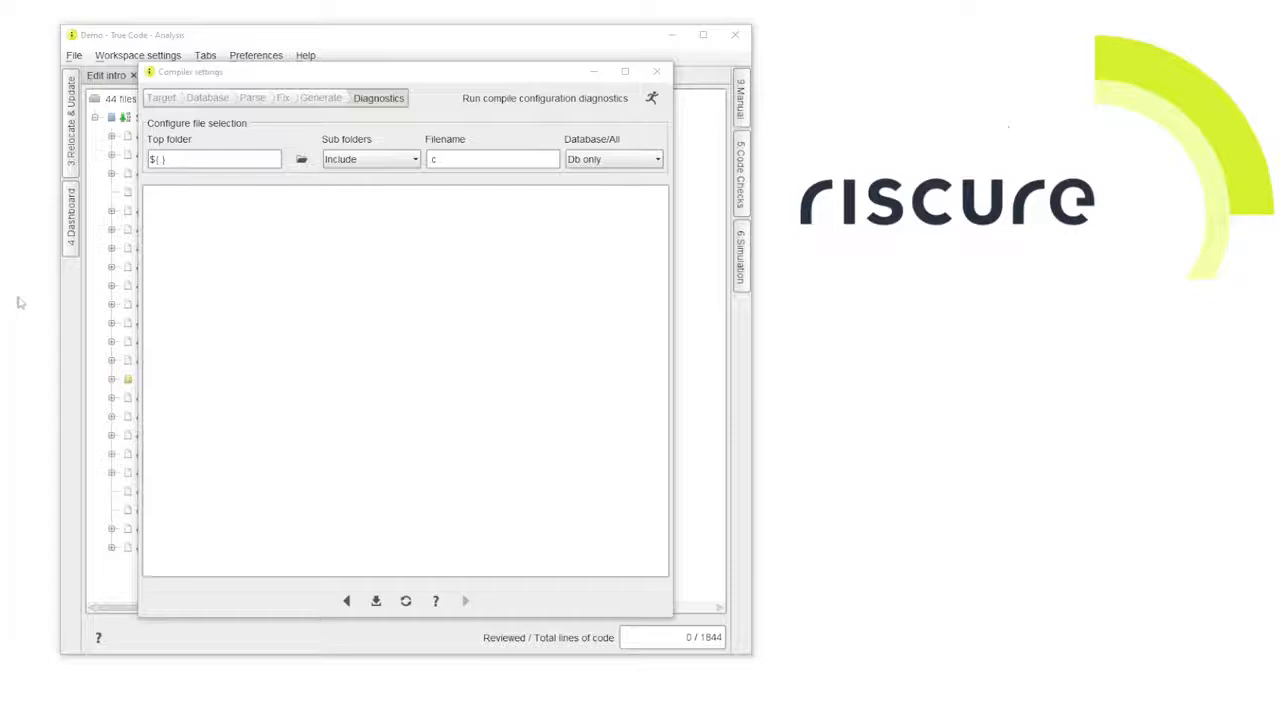
{"action": "left_click", "coordinate": [651, 98]}
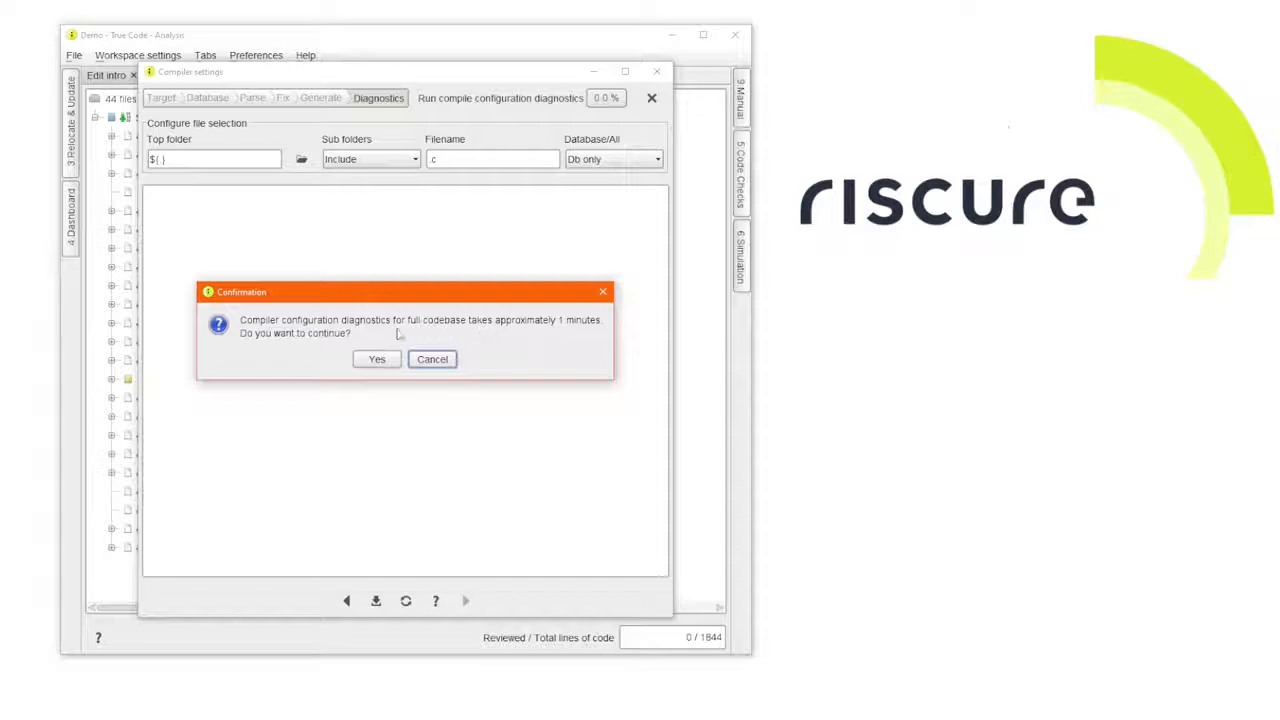
{"action": "left_click", "coordinate": [376, 359]}
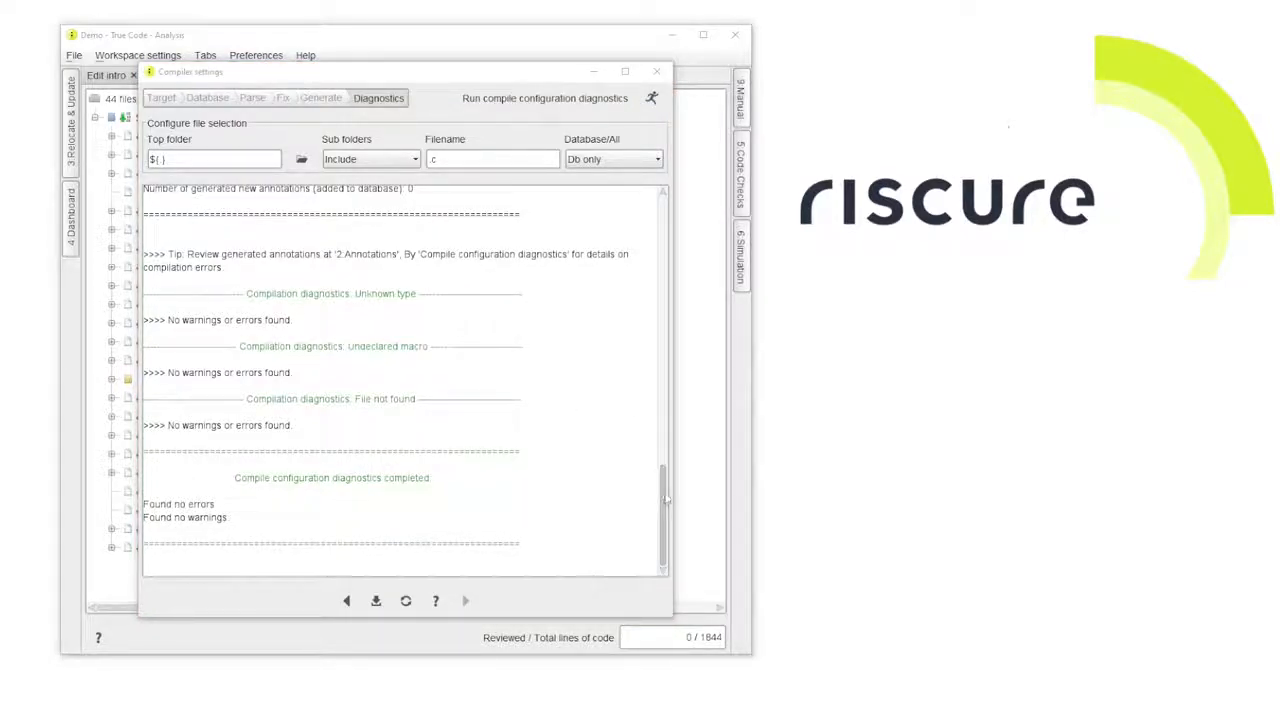
Step: Review the diagnostics log from the compilation statistics to its closing summary, and close the compiler settings
{"action": "left_click", "coordinate": [664, 497]}
{"action": "left_click_drag", "start_coordinate": [667, 497], "coordinate": [664, 425]}
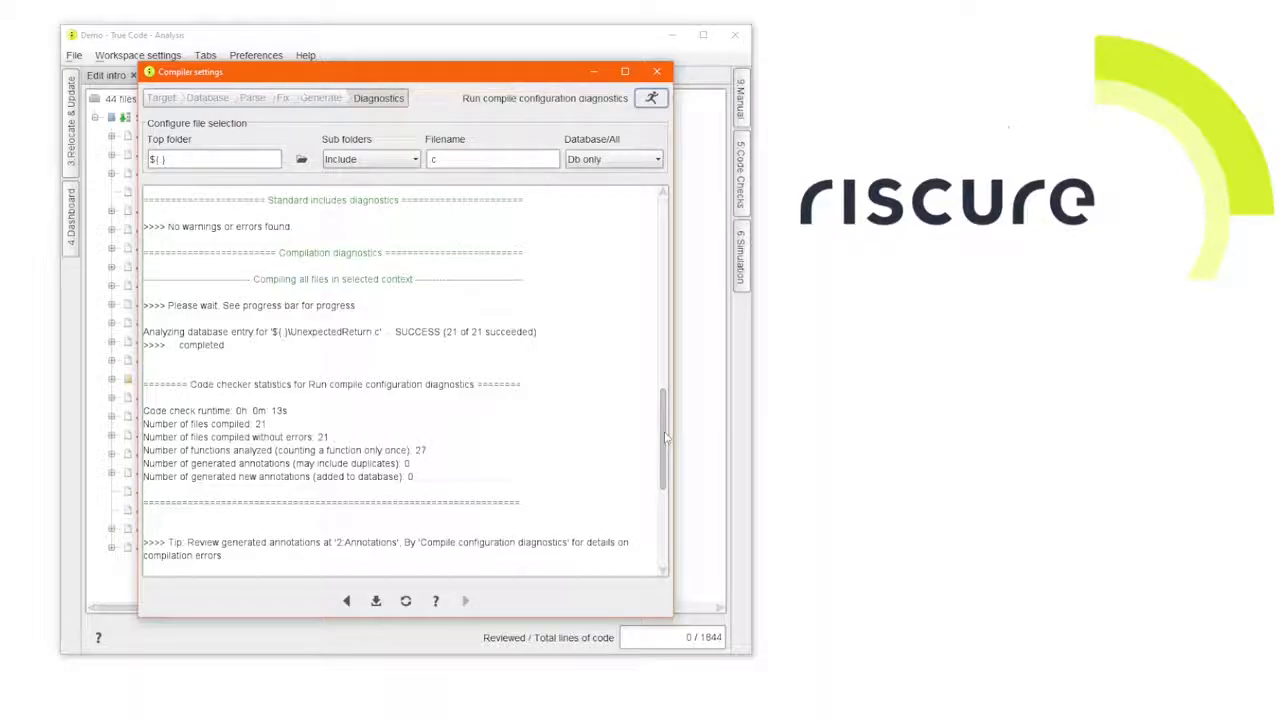
{"action": "left_click_drag", "start_coordinate": [666, 437], "coordinate": [680, 538]}
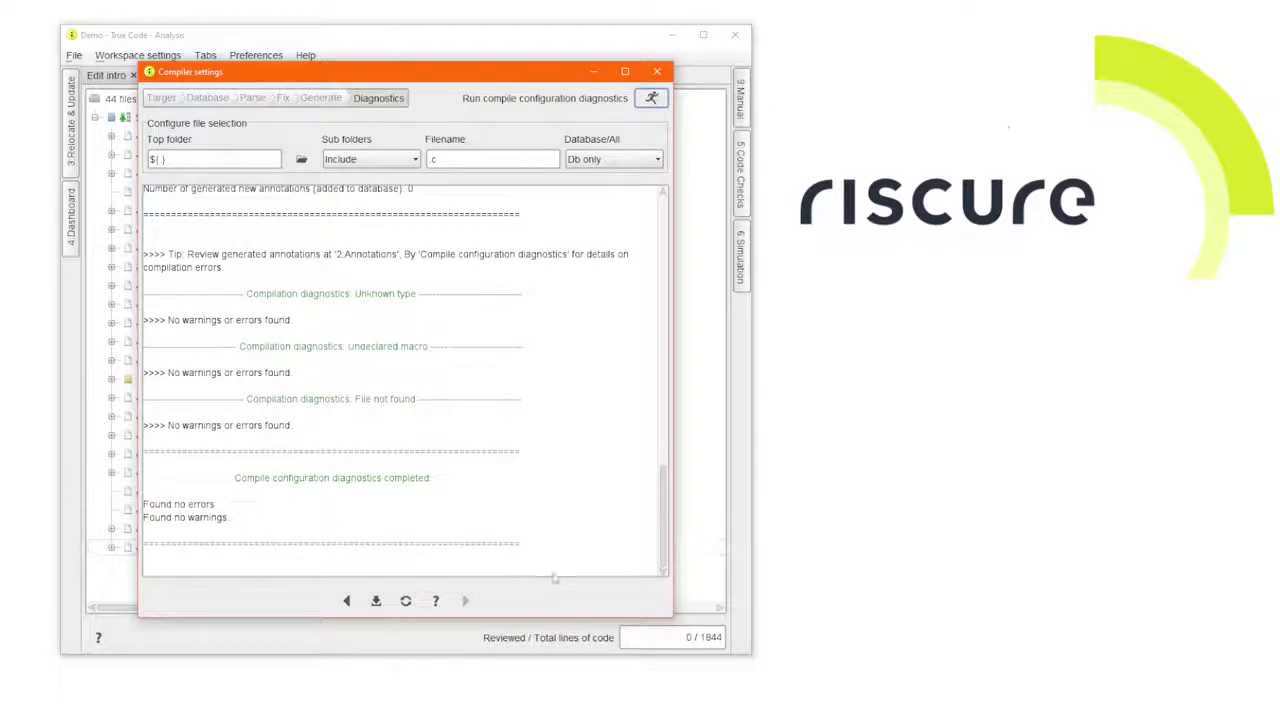
{"action": "left_click", "coordinate": [657, 72]}
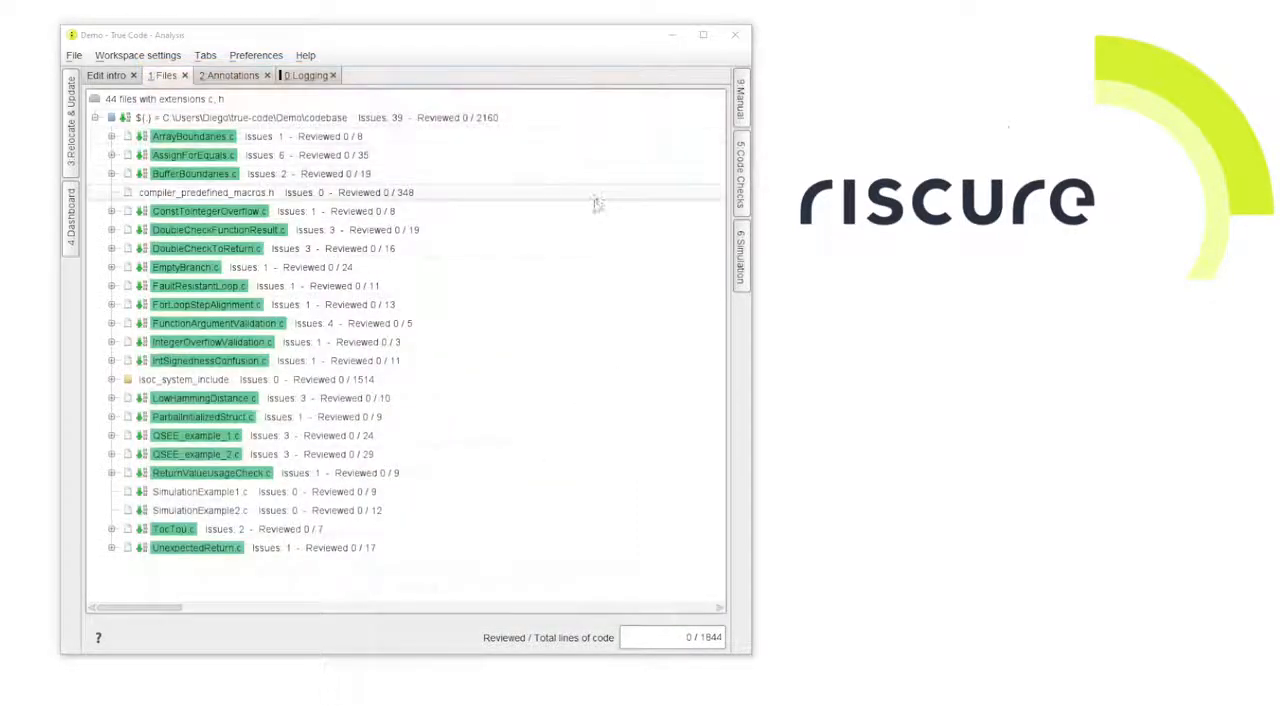